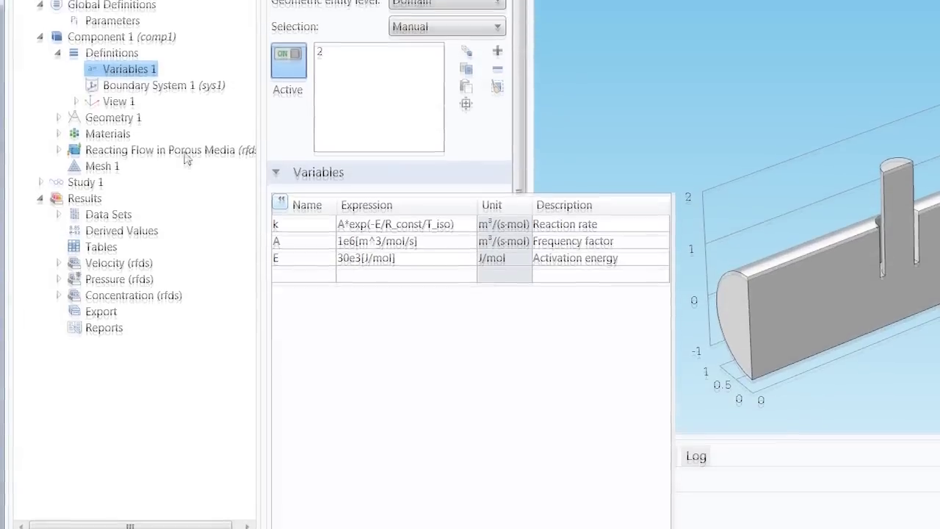
Review the geometry sequence, examining the settings of Cylinder 1, Cylinder 3 and Block 1
{"action": "left_click", "coordinate": [58, 114]}
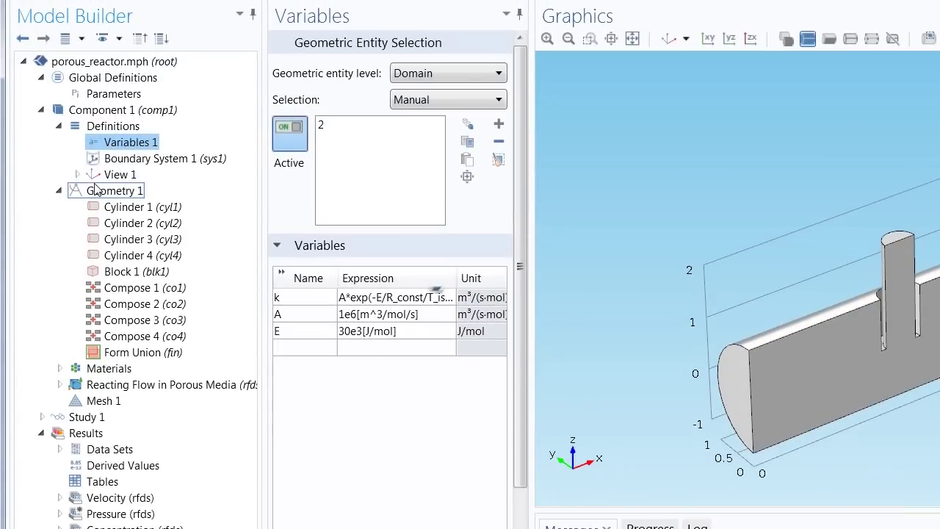
{"action": "left_click", "coordinate": [121, 207]}
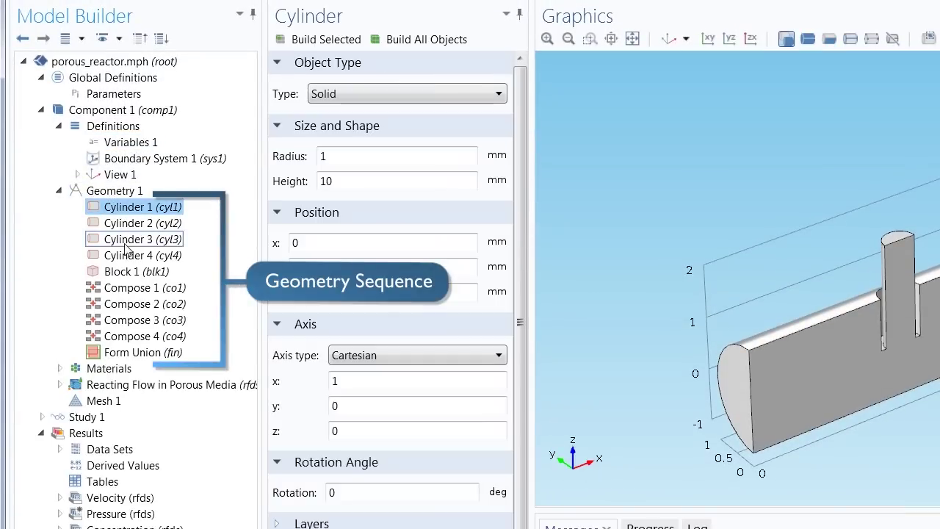
{"action": "left_click", "coordinate": [127, 242]}
{"action": "left_click", "coordinate": [125, 271]}
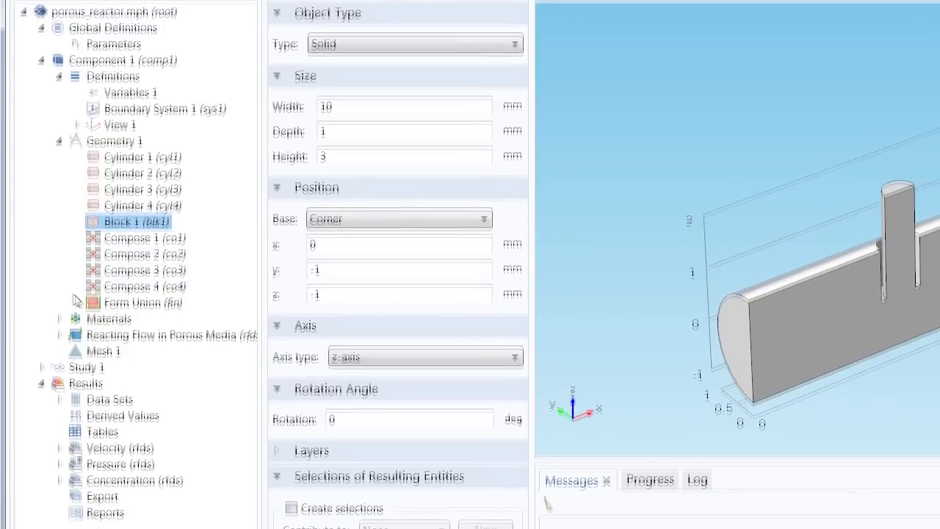
Examine the material contents of Nitrogen under the component's materials
{"action": "left_click", "coordinate": [59, 368]}
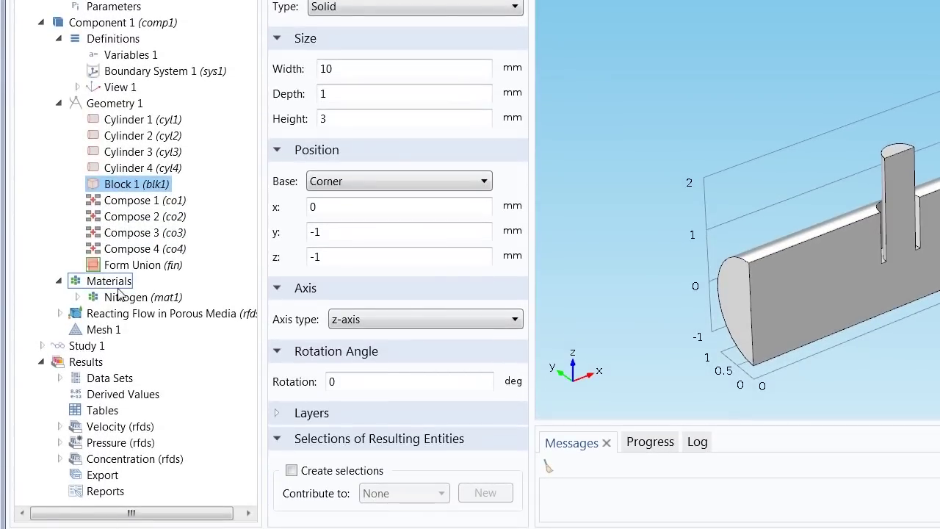
{"action": "left_click", "coordinate": [122, 296]}
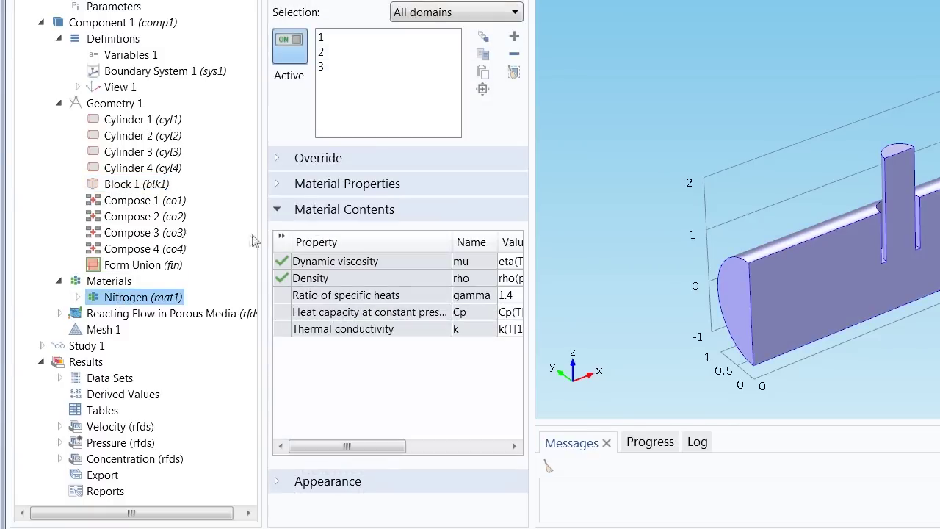
{"action": "left_click", "coordinate": [281, 237]}
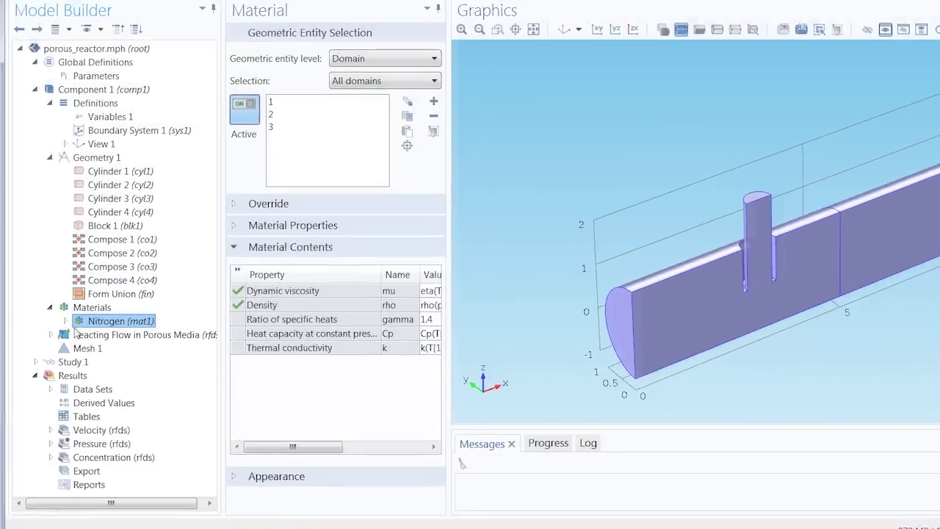
Show the Reacting Flow in Porous Media interface settings and collapse the other expanded branches of the model tree
{"action": "left_click", "coordinate": [80, 314]}
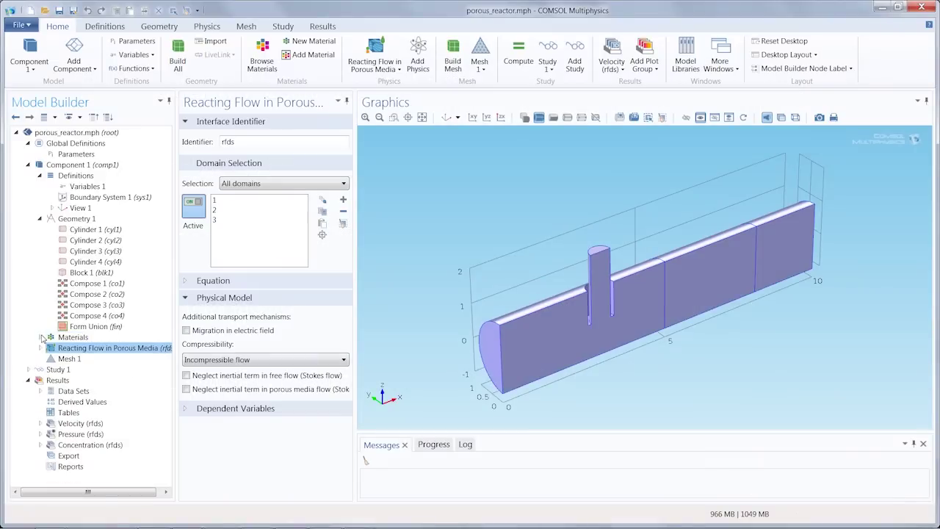
{"action": "left_click", "coordinate": [41, 233]}
{"action": "left_click", "coordinate": [40, 180]}
{"action": "left_click", "coordinate": [28, 229]}
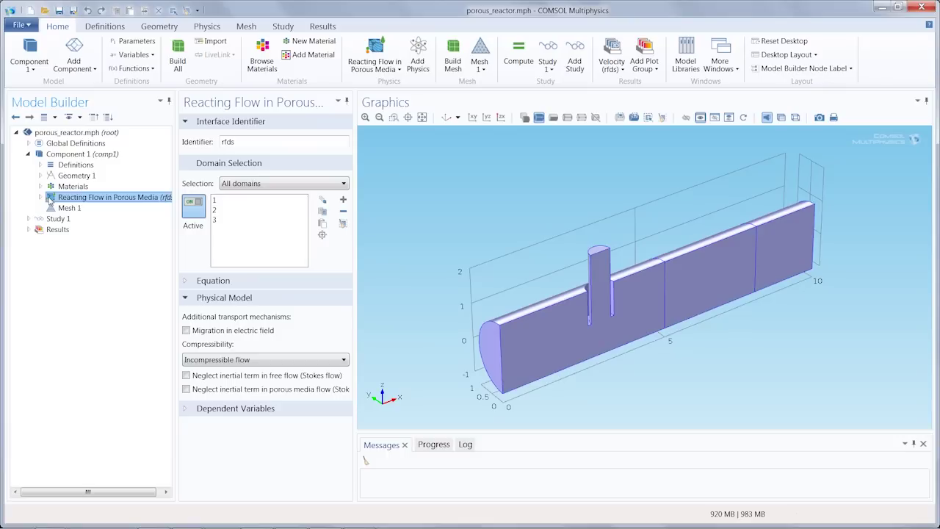
Expand the Reacting Flow in Porous Media node and examine the equations and model inputs of Transport Properties 1
{"action": "left_click", "coordinate": [39, 197]}
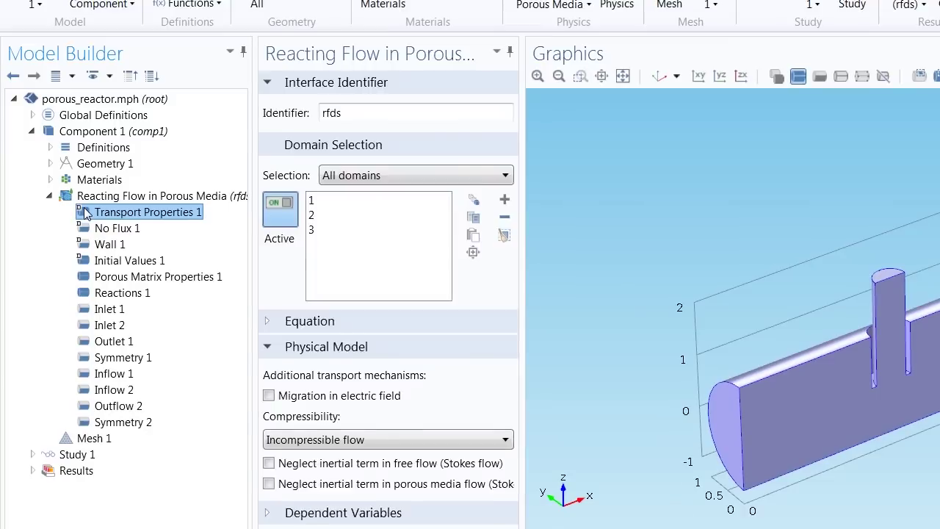
{"action": "left_click", "coordinate": [64, 208]}
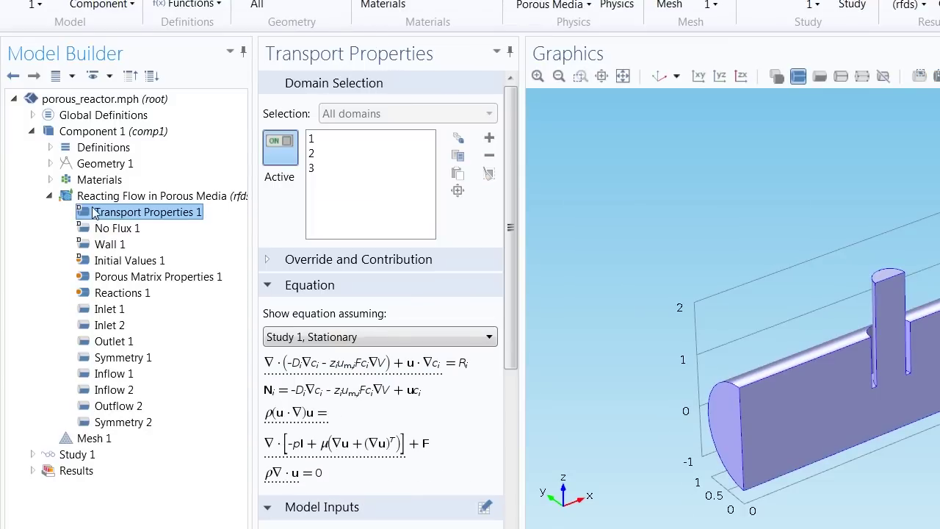
{"action": "left_click_drag", "start_coordinate": [511, 156], "coordinate": [517, 245]}
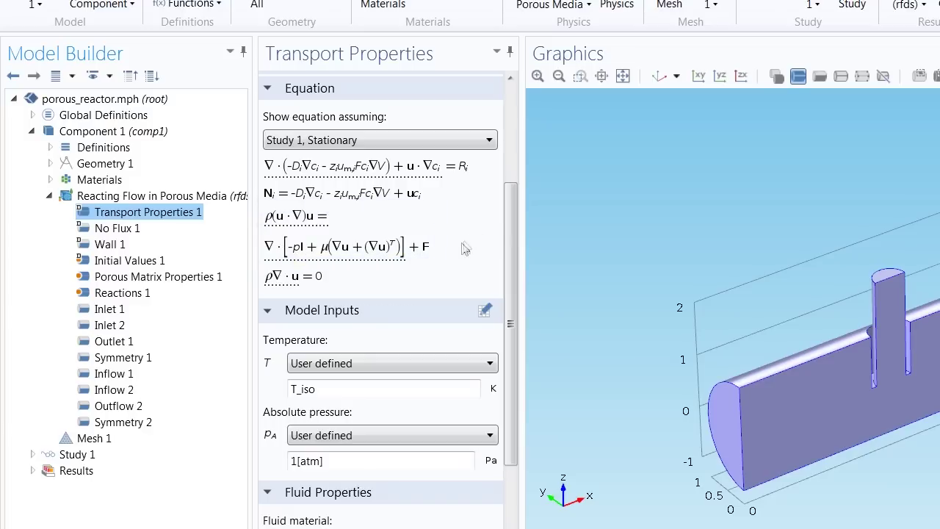
{"action": "left_click", "coordinate": [357, 334]}
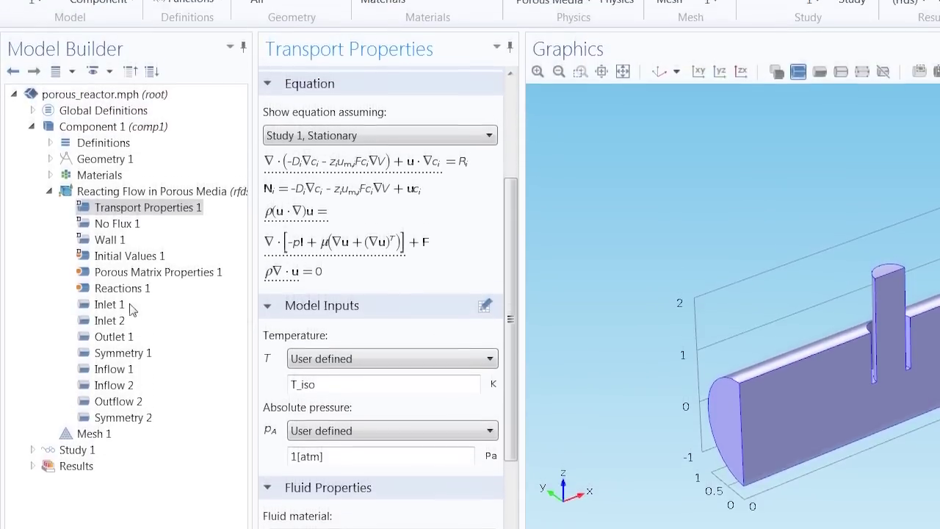
Examine Inlet 1 and Inlet 2, and look through the boundary conditions available for the physics interface
{"action": "left_click", "coordinate": [109, 308]}
{"action": "left_click", "coordinate": [110, 325]}
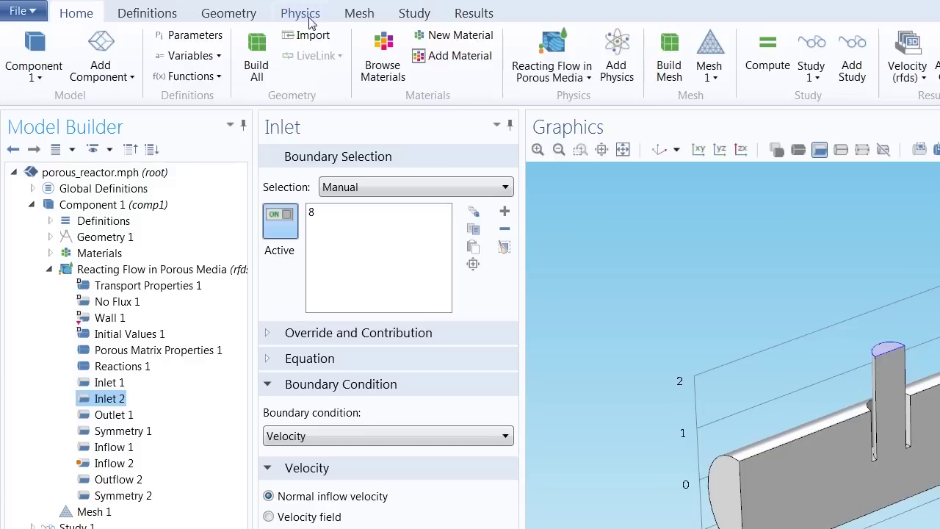
{"action": "left_click", "coordinate": [308, 22]}
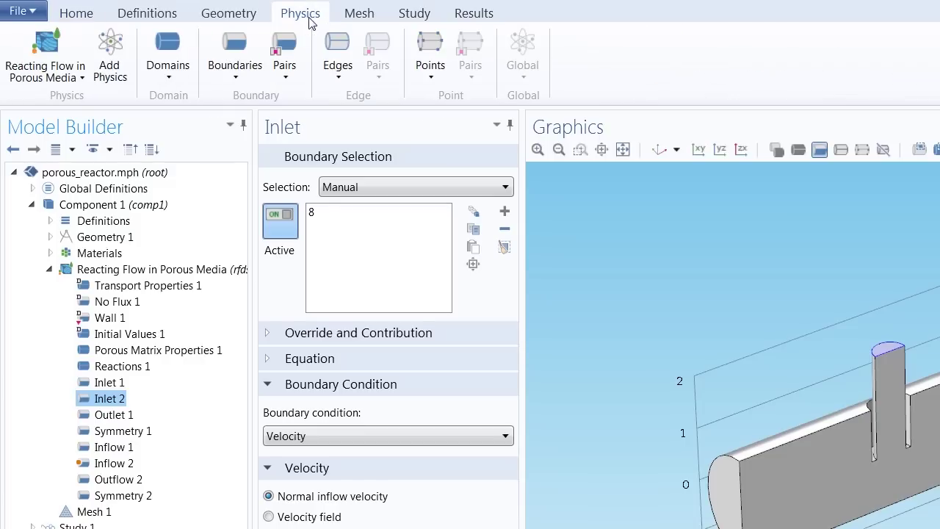
{"action": "left_click", "coordinate": [243, 75]}
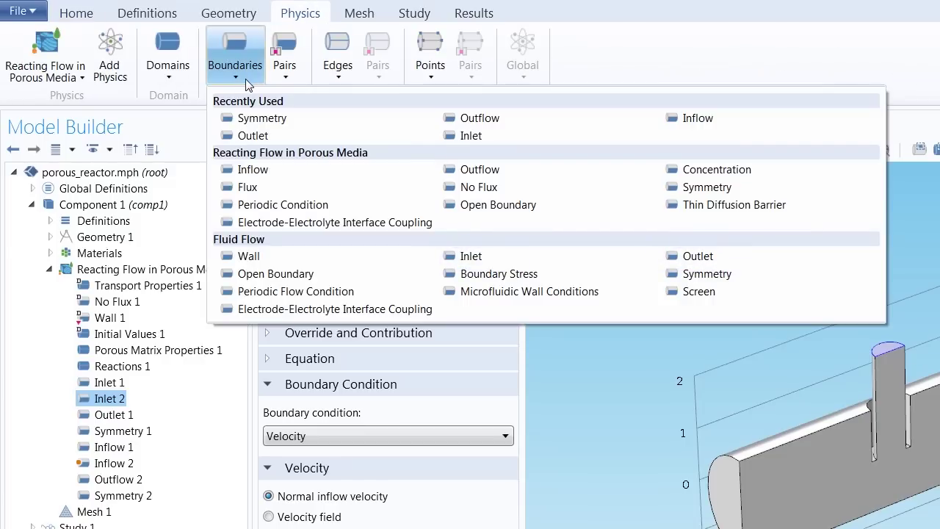
{"action": "left_click", "coordinate": [245, 79]}
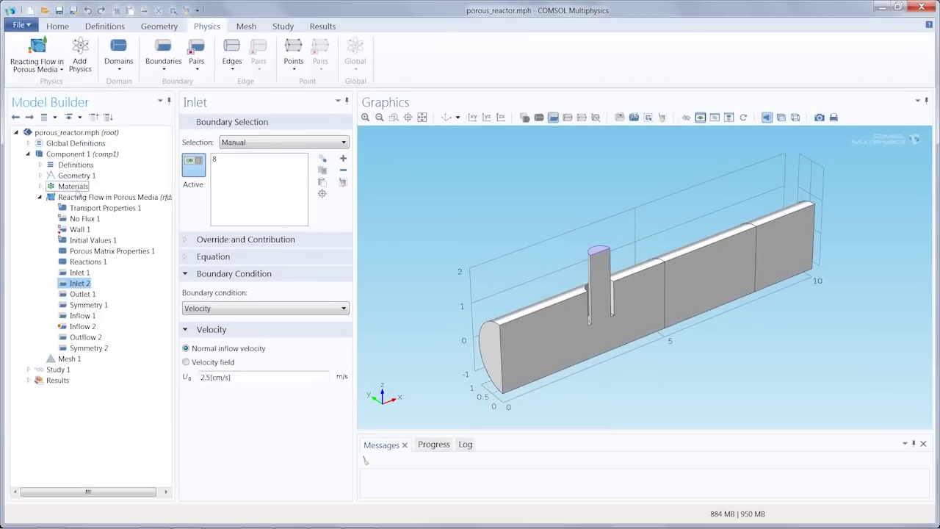
Review the Transport Properties 1 equations and the reaction rate variable k in Variables 1
{"action": "left_click", "coordinate": [68, 209]}
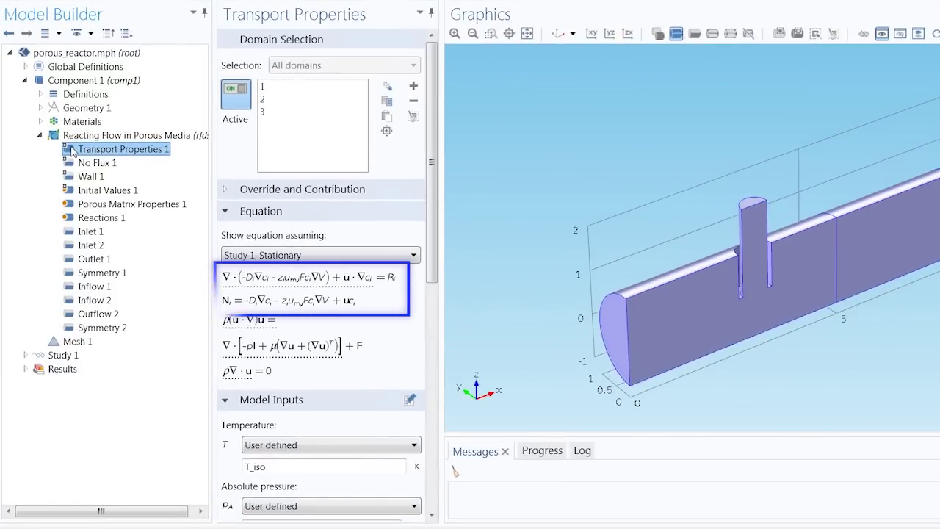
{"action": "left_click", "coordinate": [40, 94]}
{"action": "left_click", "coordinate": [94, 111]}
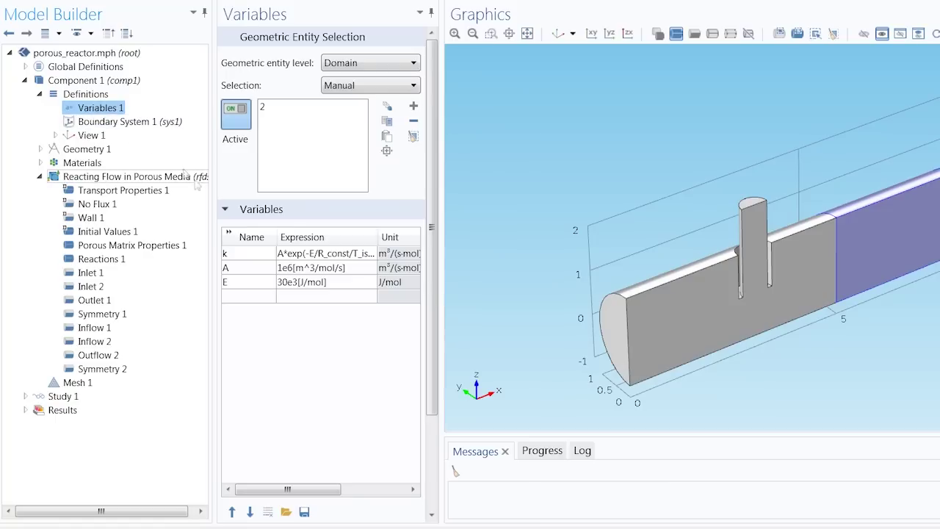
{"action": "left_click", "coordinate": [248, 253]}
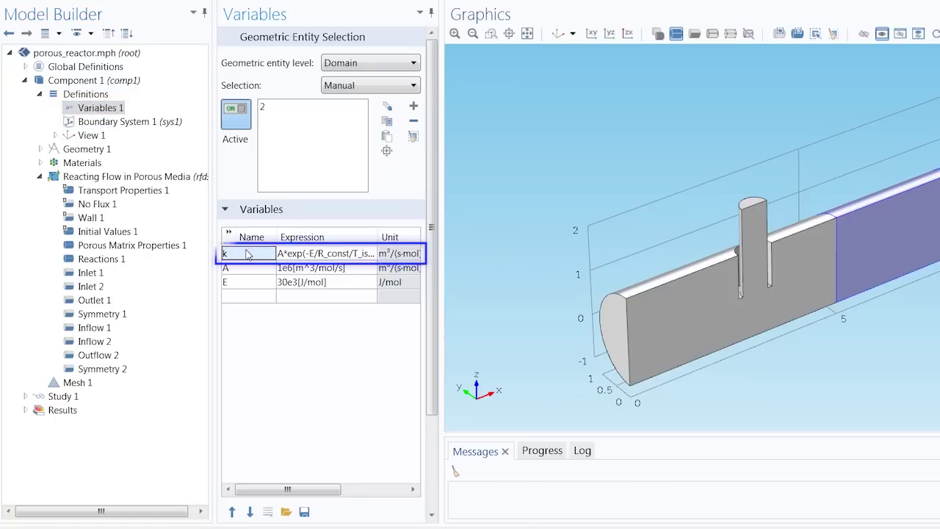
{"action": "left_click", "coordinate": [39, 94]}
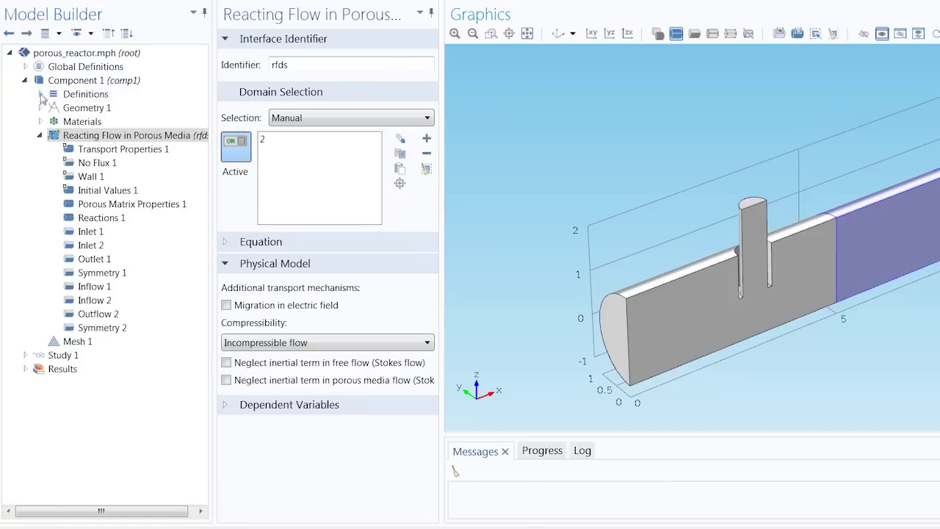
Check the concentrations at Inflow 1 and Inflow 2 and the diffusion coefficients in Transport Properties 1
{"action": "left_click", "coordinate": [94, 287]}
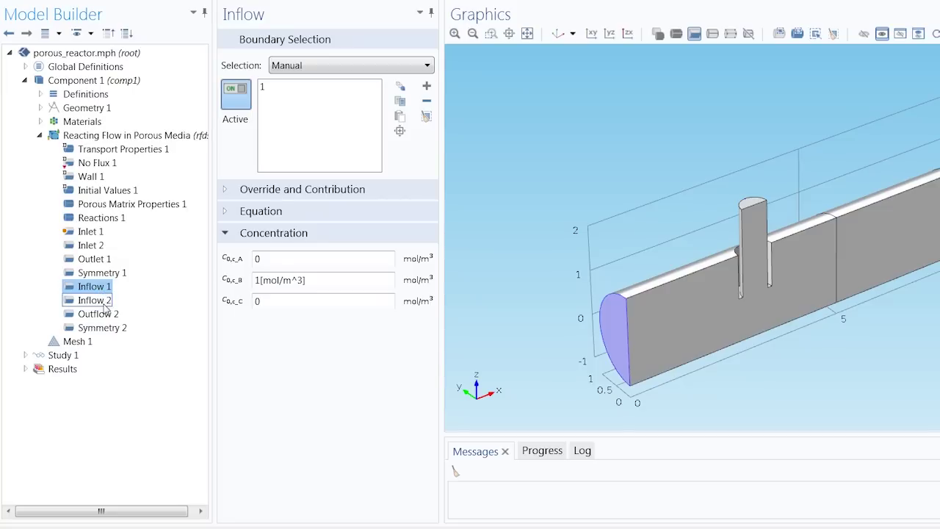
{"action": "left_click", "coordinate": [103, 303]}
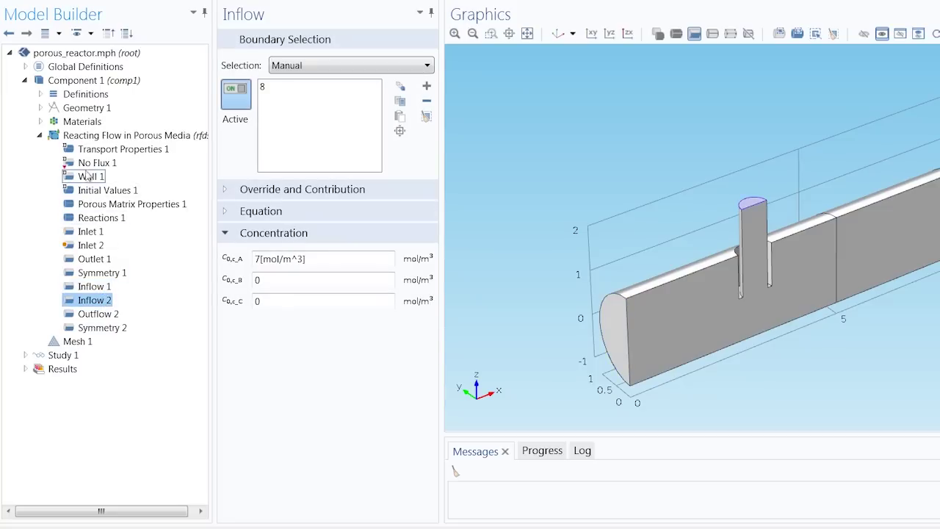
{"action": "left_click", "coordinate": [74, 151]}
{"action": "left_click_drag", "start_coordinate": [432, 124], "coordinate": [445, 360]}
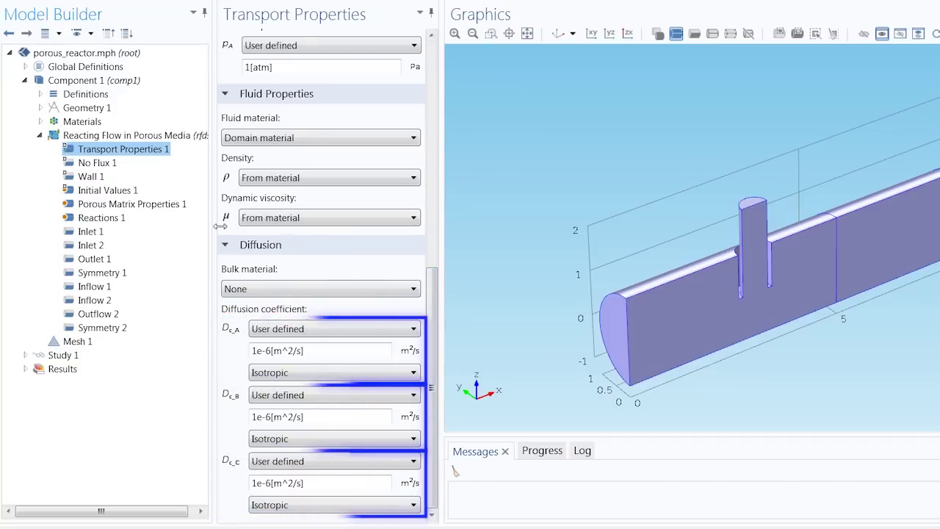
Examine the equations, porosity and permeability in Porous Matrix Properties 1, and the rate expressions in Reactions 1
{"action": "left_click", "coordinate": [75, 206]}
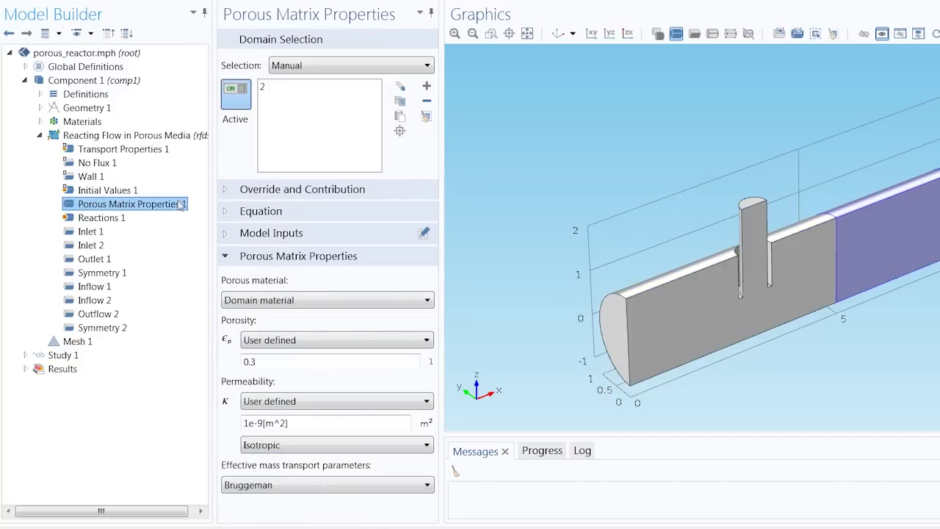
{"action": "left_click", "coordinate": [225, 211]}
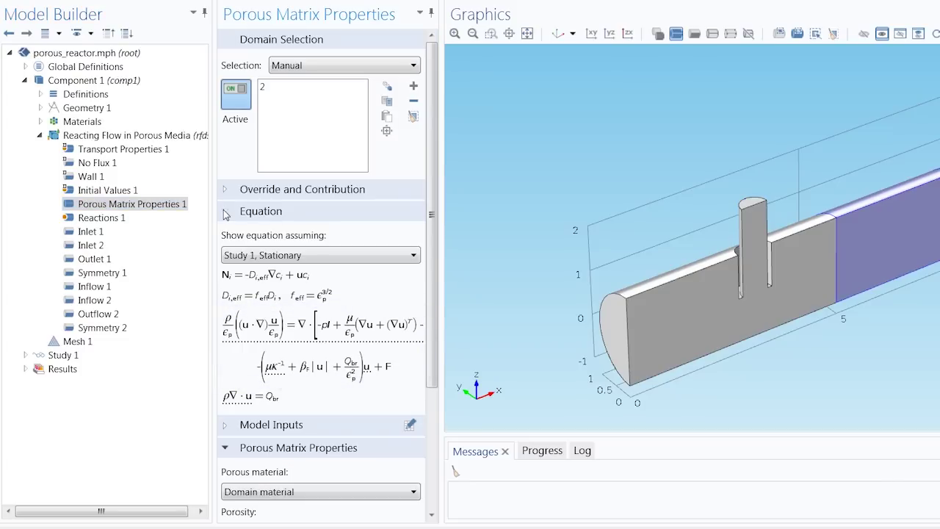
{"action": "scroll", "coordinate": [224, 213], "scroll_direction": "down", "scroll_amount": 5}
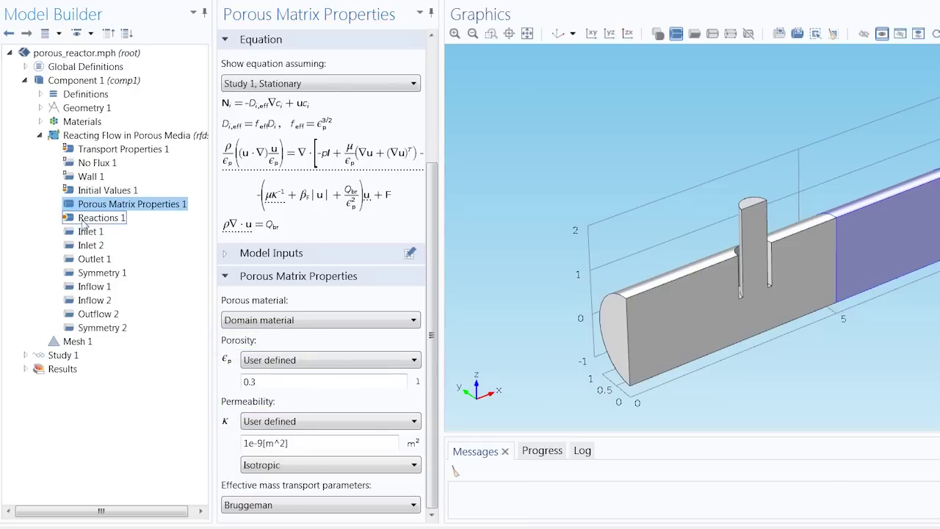
{"action": "left_click", "coordinate": [91, 219]}
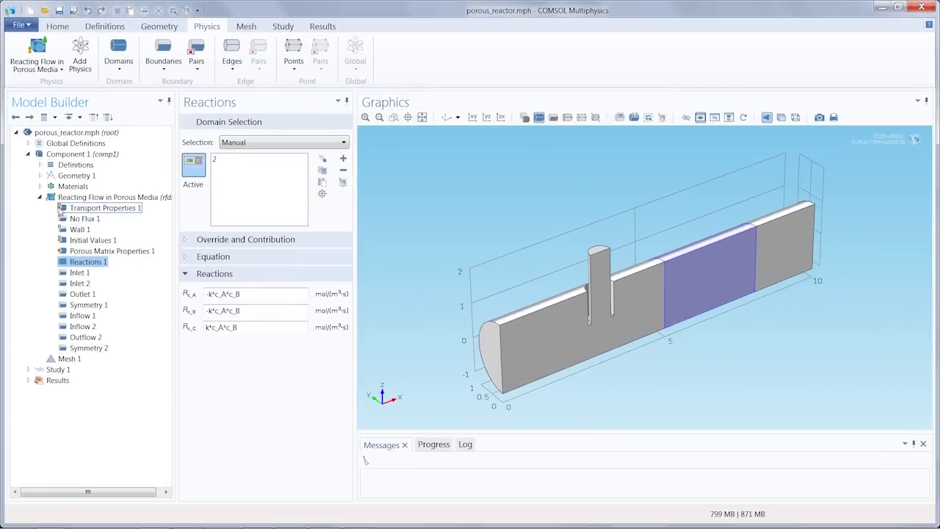
Collapse the Reacting Flow in Porous Media node and set the sequence type of Mesh 1 to User-controlled mesh
{"action": "left_click", "coordinate": [44, 136]}
{"action": "left_click", "coordinate": [40, 198]}
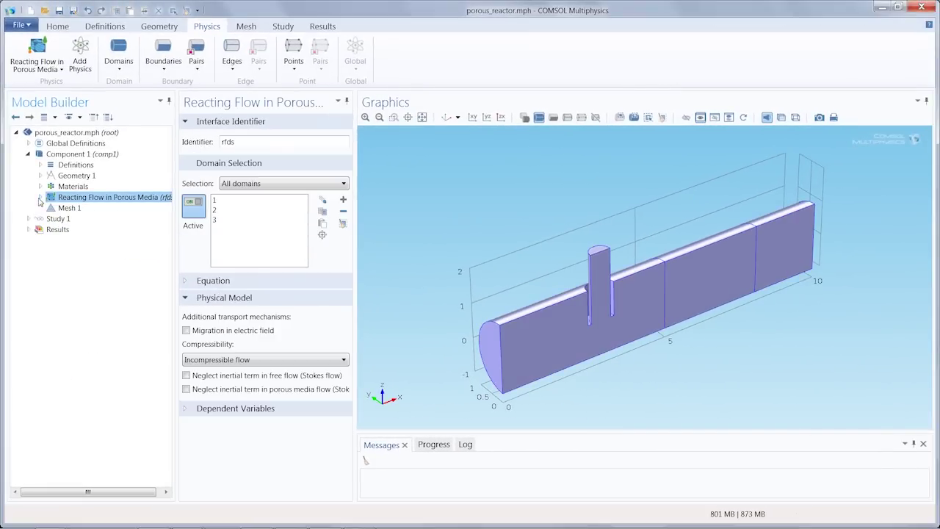
{"action": "left_click", "coordinate": [53, 209]}
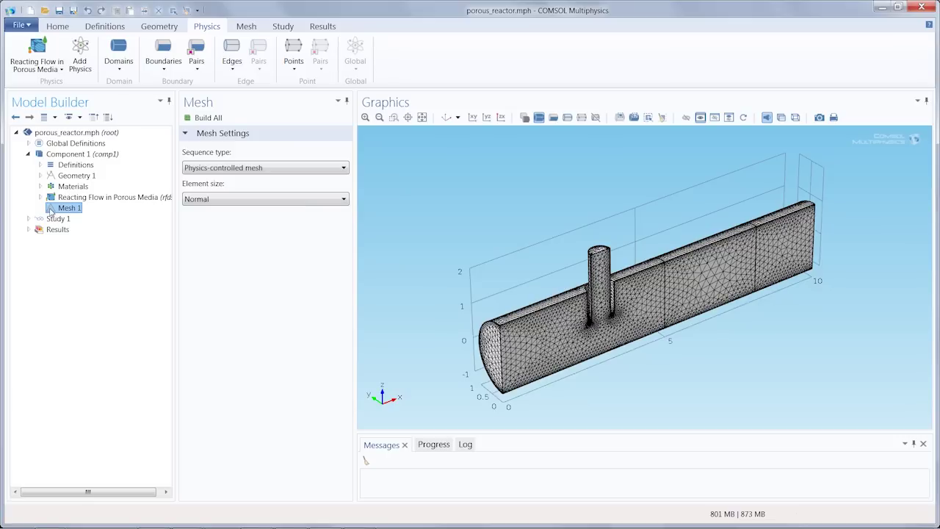
{"action": "left_click", "coordinate": [192, 168]}
{"action": "left_click", "coordinate": [196, 180]}
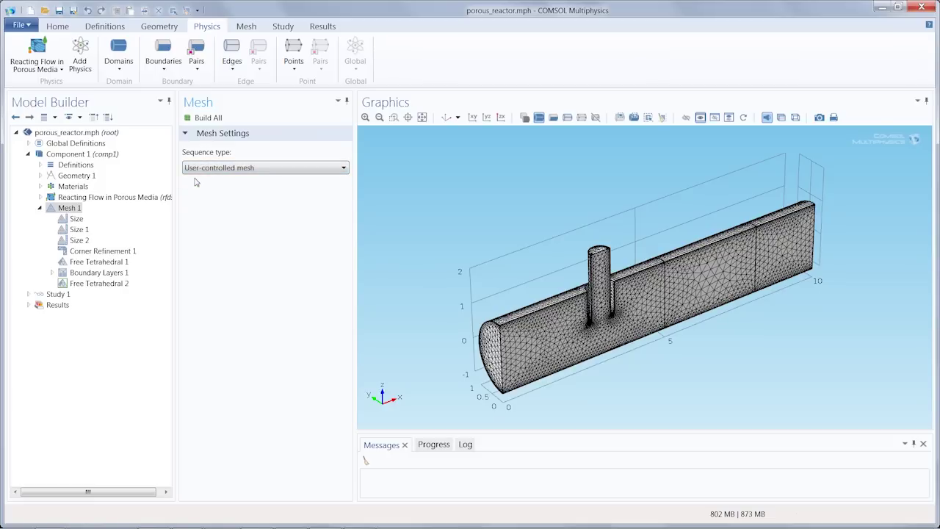
Inspect the Size 1 and Size 2 mesh nodes and take a close look at the mesh near the reactor's inlet end
{"action": "left_click", "coordinate": [79, 229]}
{"action": "left_click", "coordinate": [79, 240]}
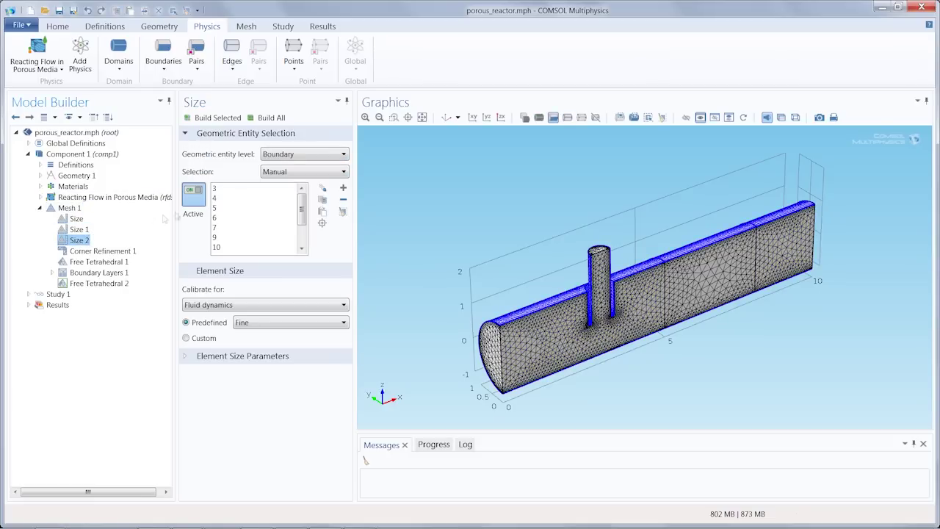
{"action": "left_click", "coordinate": [393, 117]}
{"action": "left_click_drag", "start_coordinate": [479, 307], "coordinate": [545, 340]}
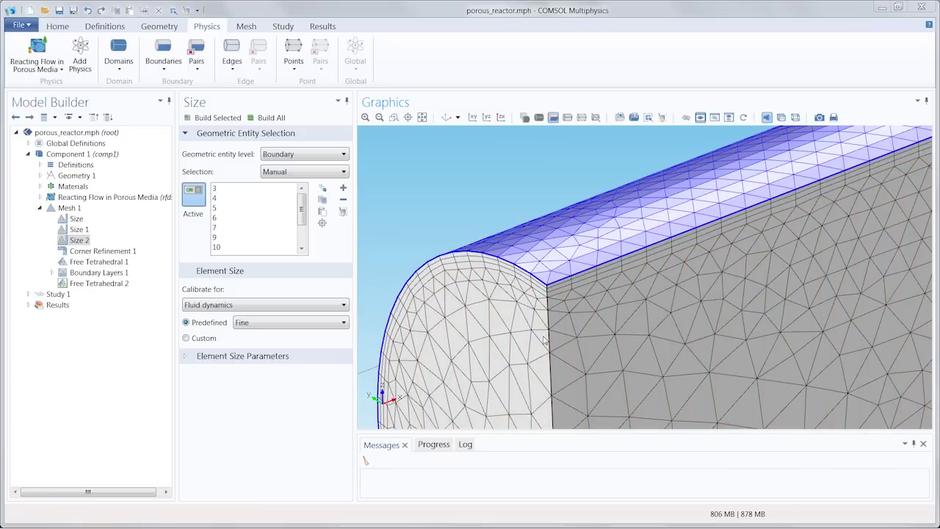
{"action": "left_click", "coordinate": [446, 118]}
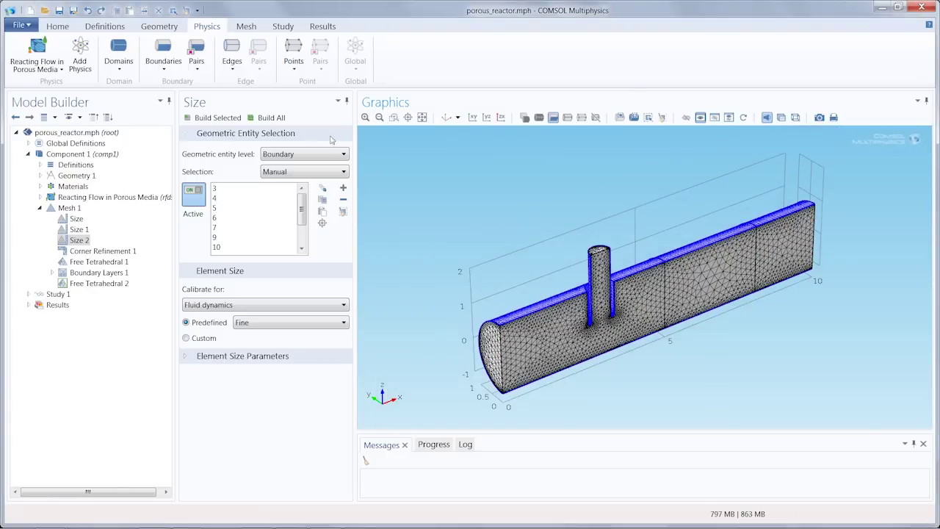
Collapse the Mesh 1 sequence and expand the Results node to list its plot groups
{"action": "left_click", "coordinate": [51, 210]}
{"action": "left_click", "coordinate": [40, 209]}
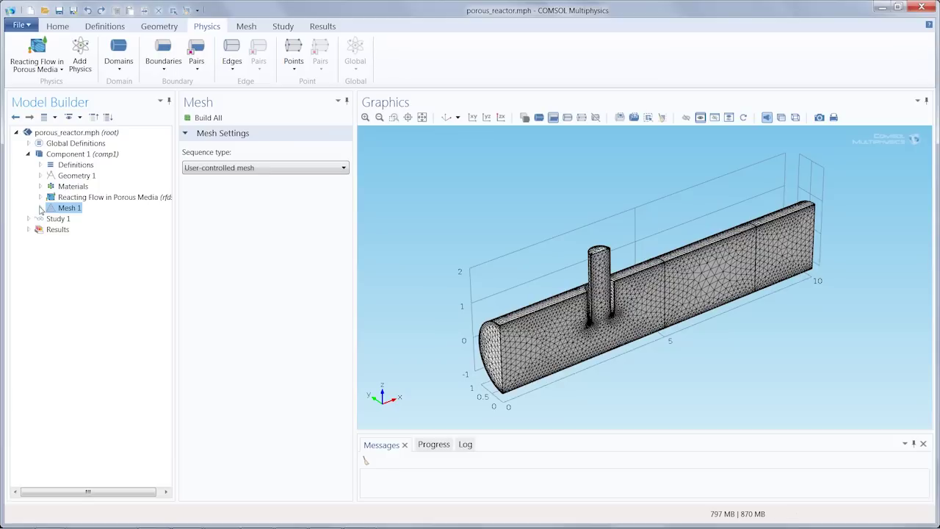
{"action": "left_click", "coordinate": [28, 229]}
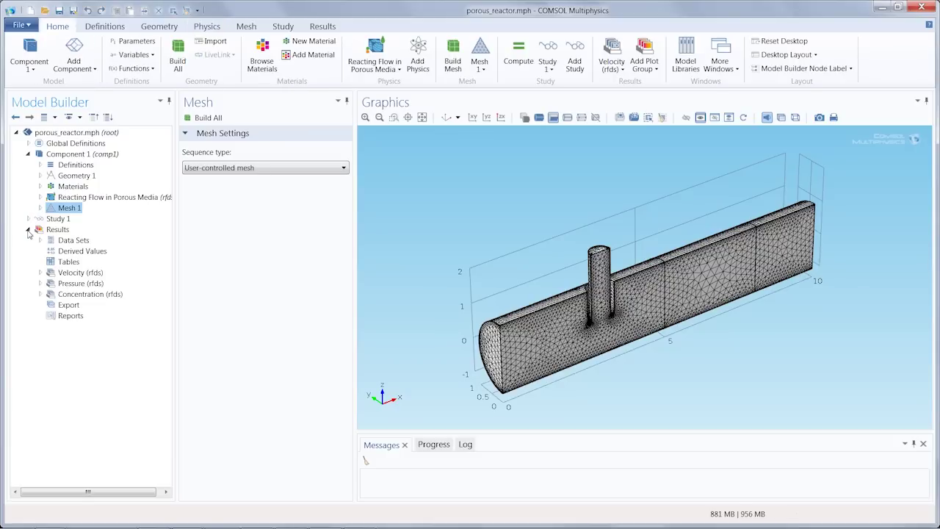
View the Velocity, Pressure and Concentration plot groups one after another
{"action": "left_click", "coordinate": [51, 273]}
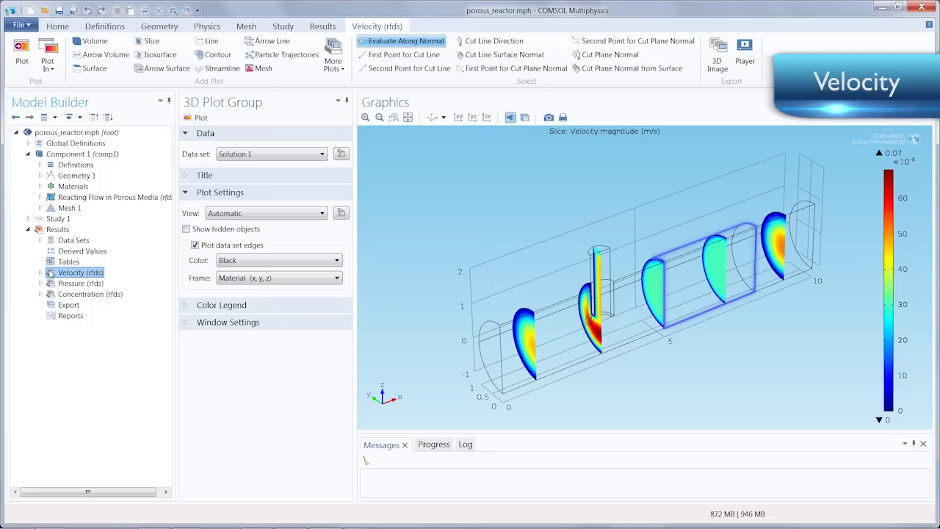
{"action": "left_click", "coordinate": [51, 283]}
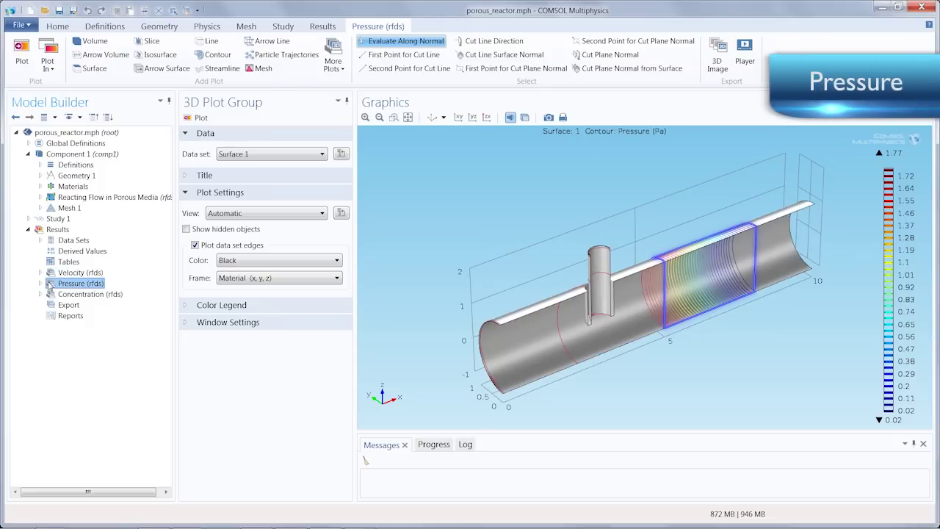
{"action": "left_click", "coordinate": [53, 294]}
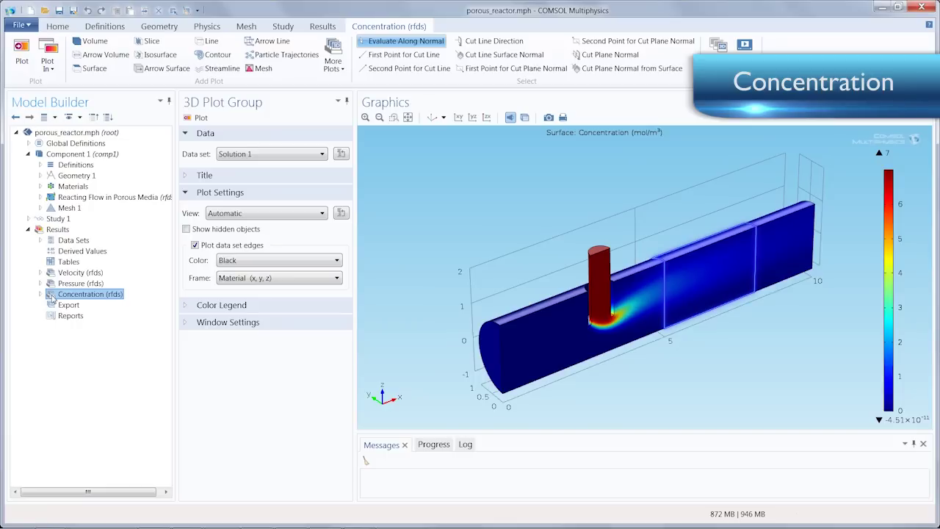
Add a Surface plot of the velocity magnitude to the Velocity (rfds) plot group and plot it
{"action": "left_click", "coordinate": [53, 273]}
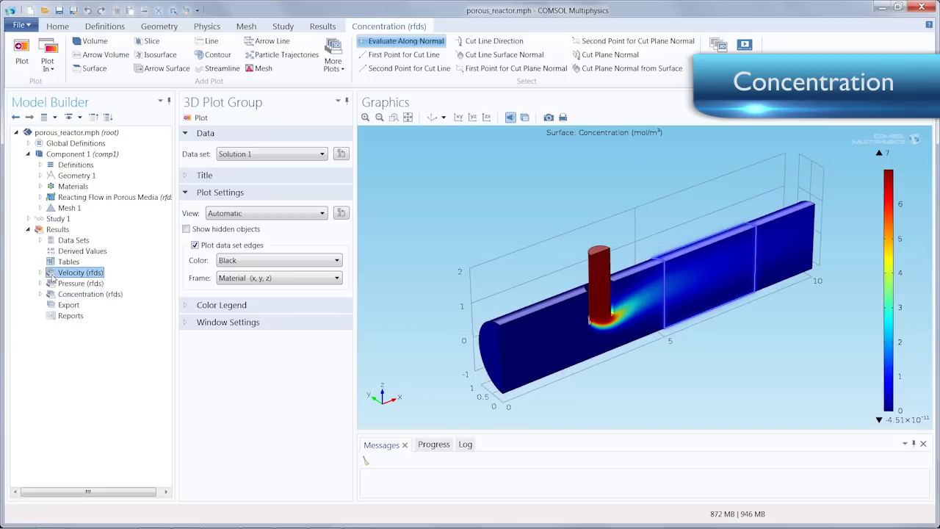
{"action": "right_click", "coordinate": [53, 275]}
{"action": "scroll", "coordinate": [103, 216], "scroll_direction": "down", "scroll_amount": 1}
{"action": "scroll", "coordinate": [118, 44], "scroll_direction": "up", "scroll_amount": 2}
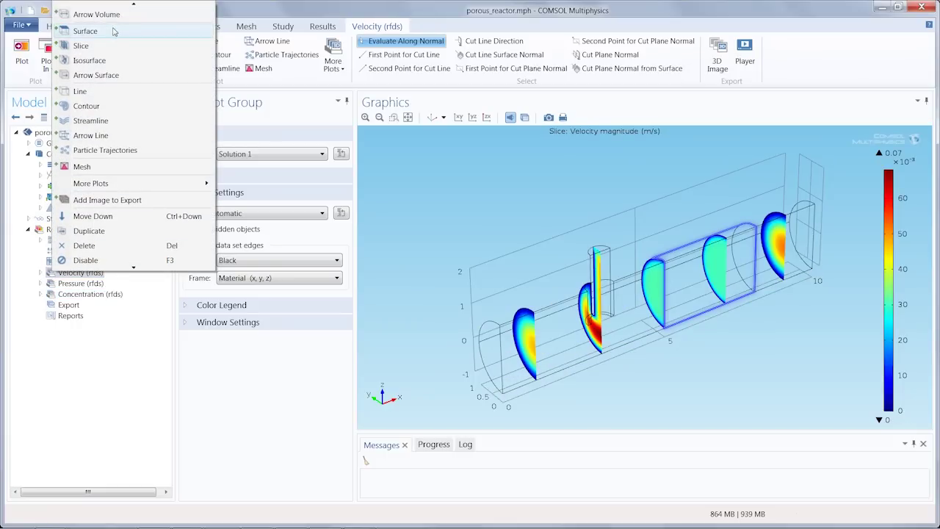
{"action": "left_click", "coordinate": [114, 31]}
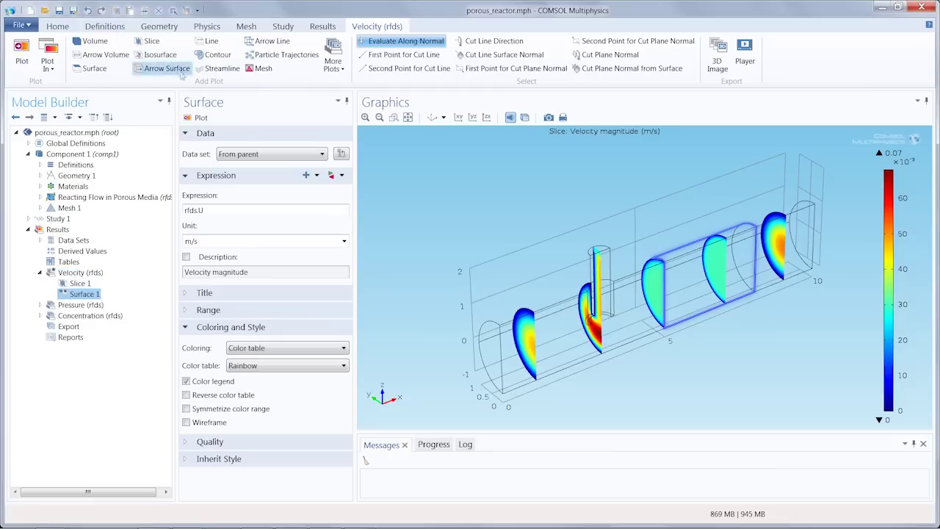
{"action": "left_click", "coordinate": [195, 118]}
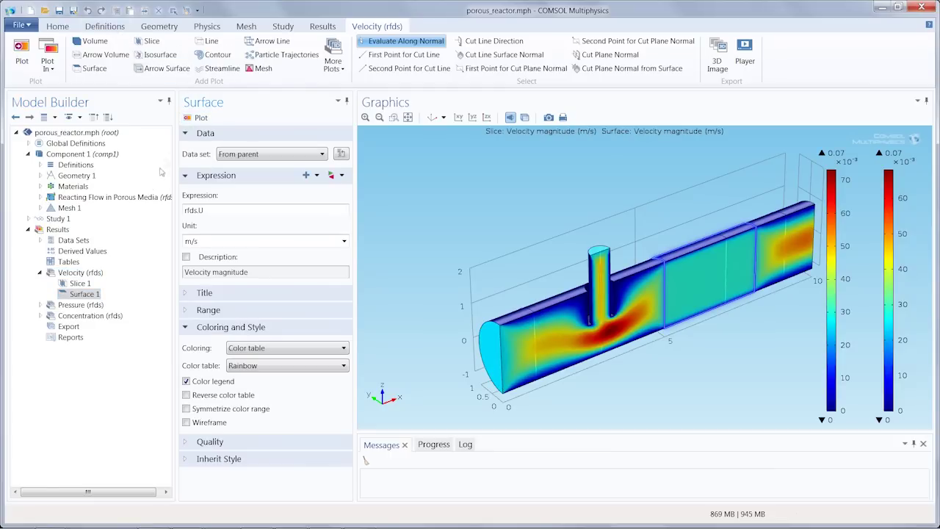
Duplicate the Concentration (rfds) plot group twice
{"action": "left_click", "coordinate": [59, 315]}
{"action": "right_click", "coordinate": [59, 316]}
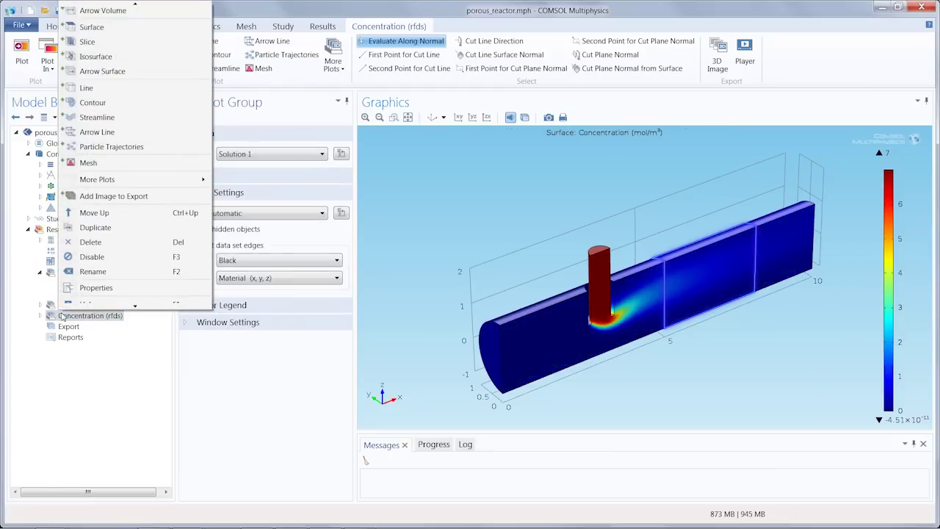
{"action": "key", "text": "Escape"}
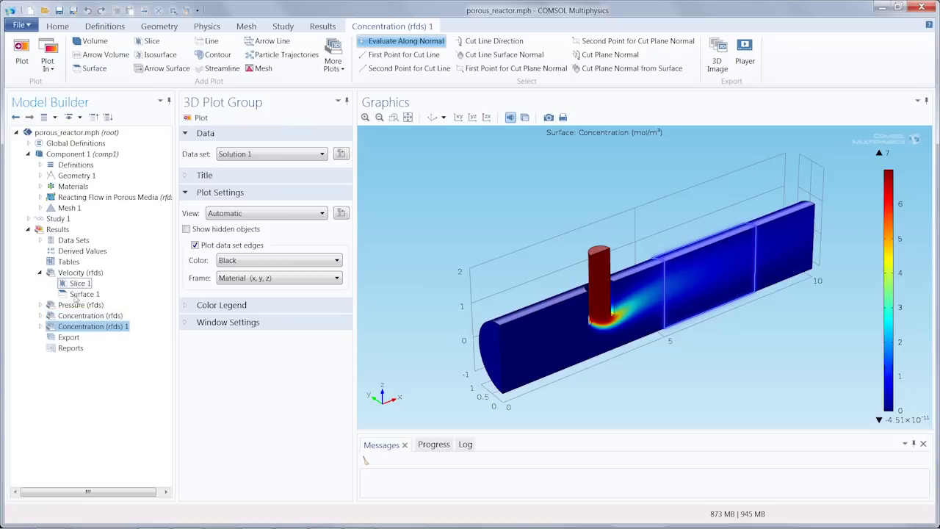
{"action": "right_click", "coordinate": [63, 317]}
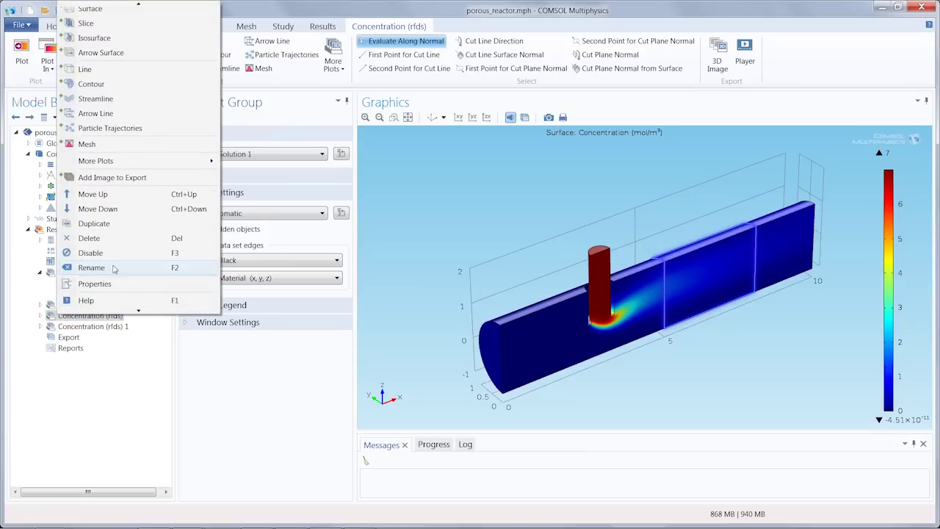
{"action": "left_click", "coordinate": [123, 227]}
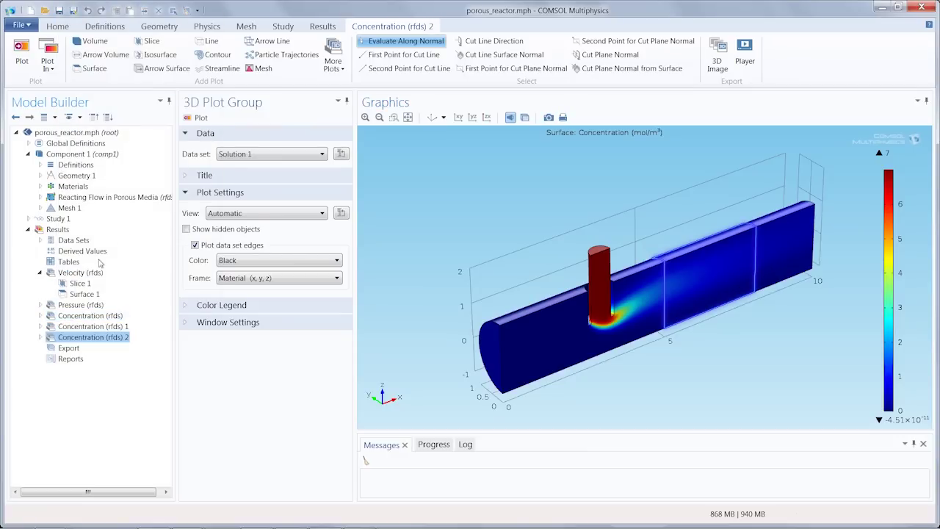
Set the expression of Surface 1 in Concentration (rfds) 1 to c_B and plot it
{"action": "left_click", "coordinate": [41, 326]}
{"action": "left_click", "coordinate": [79, 337]}
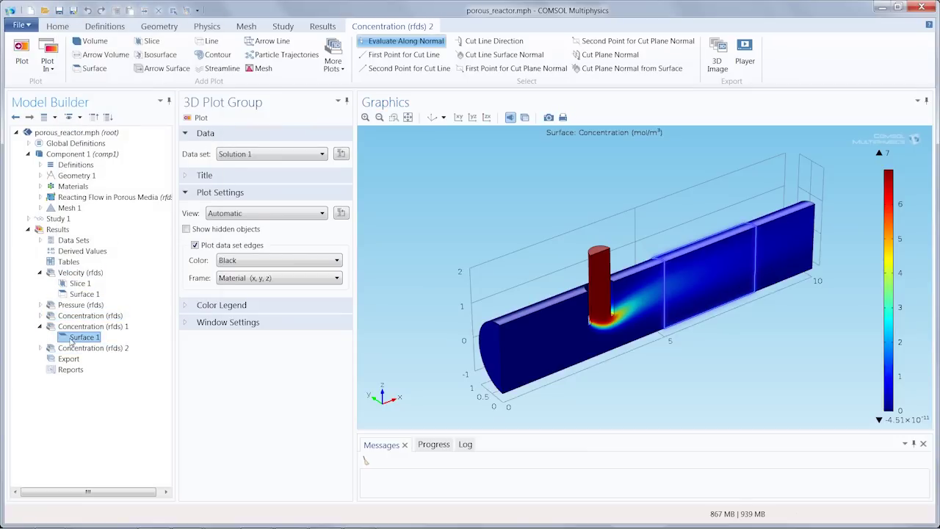
{"action": "left_click", "coordinate": [230, 215]}
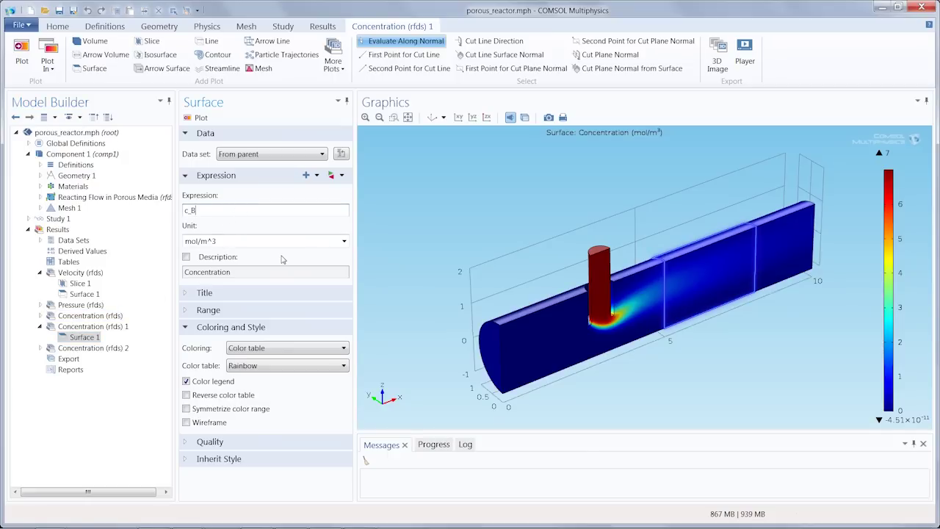
{"action": "left_click", "coordinate": [201, 118]}
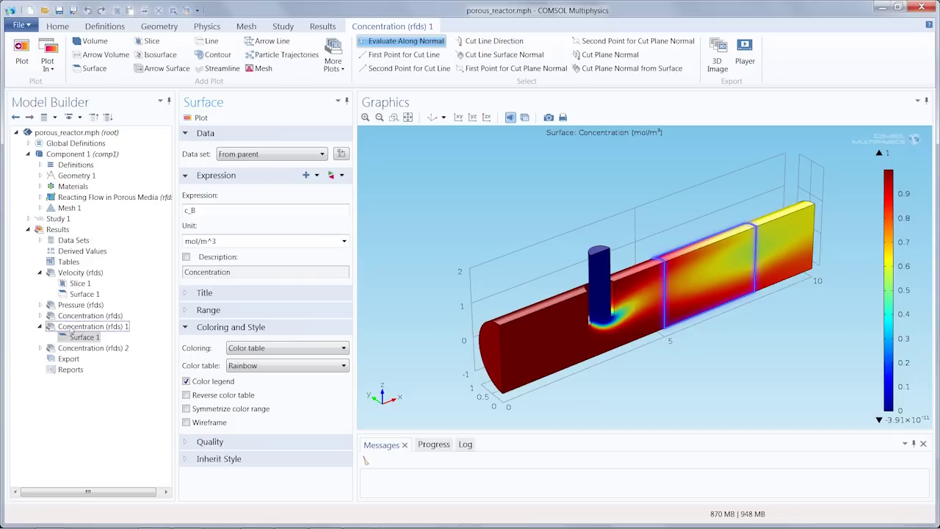
Set the expression of Surface 1 in Concentration (rfds) 2 to c_C and plot it
{"action": "left_click", "coordinate": [40, 348]}
{"action": "left_click", "coordinate": [78, 359]}
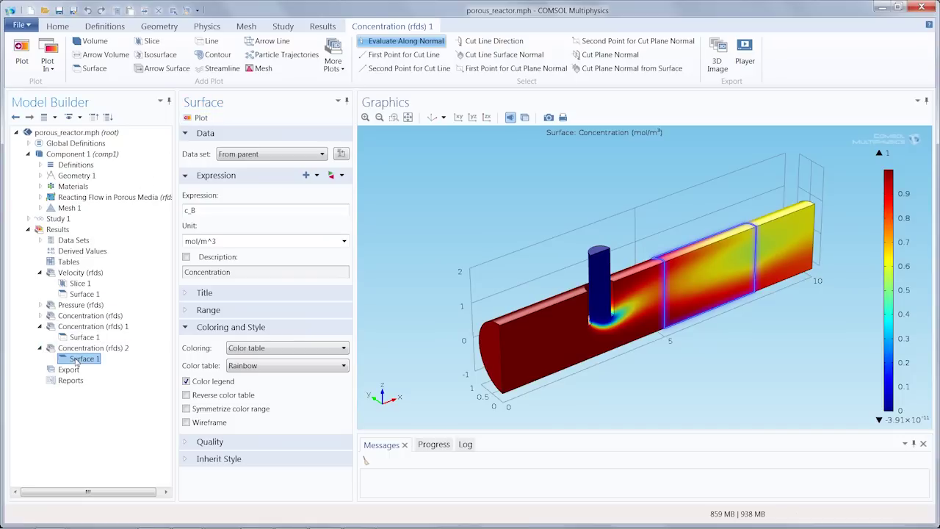
{"action": "left_click", "coordinate": [217, 210]}
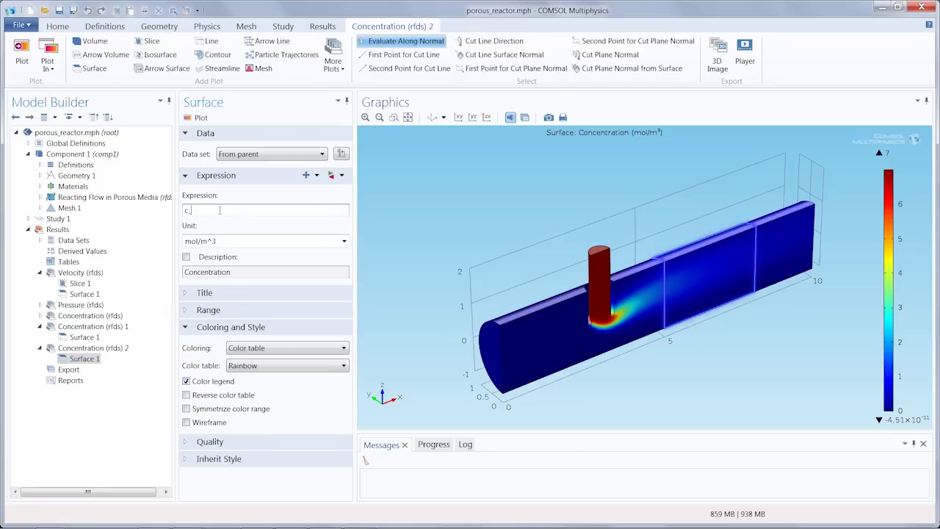
{"action": "type", "text": "C"}
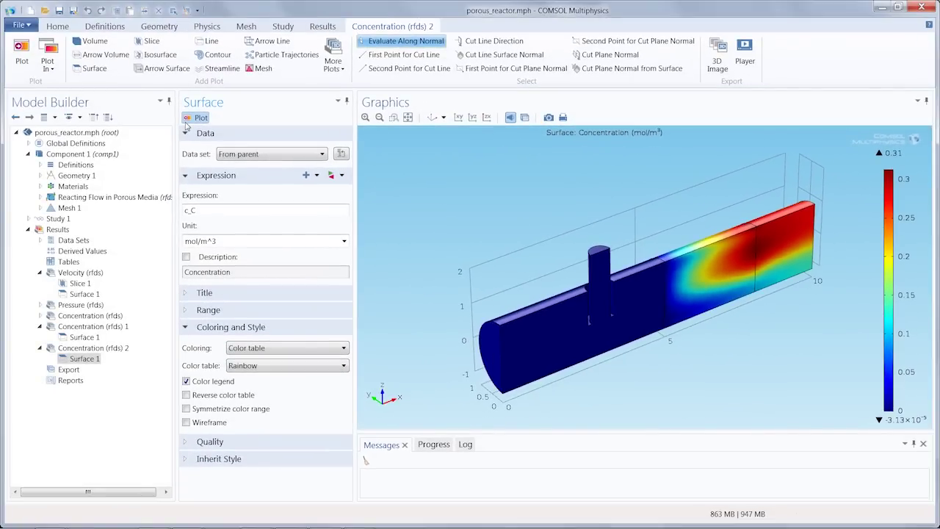
Create a 1D plot group with a Line Graph on edge 25, the vertical edge where the porous section begins
{"action": "left_click", "coordinate": [318, 28]}
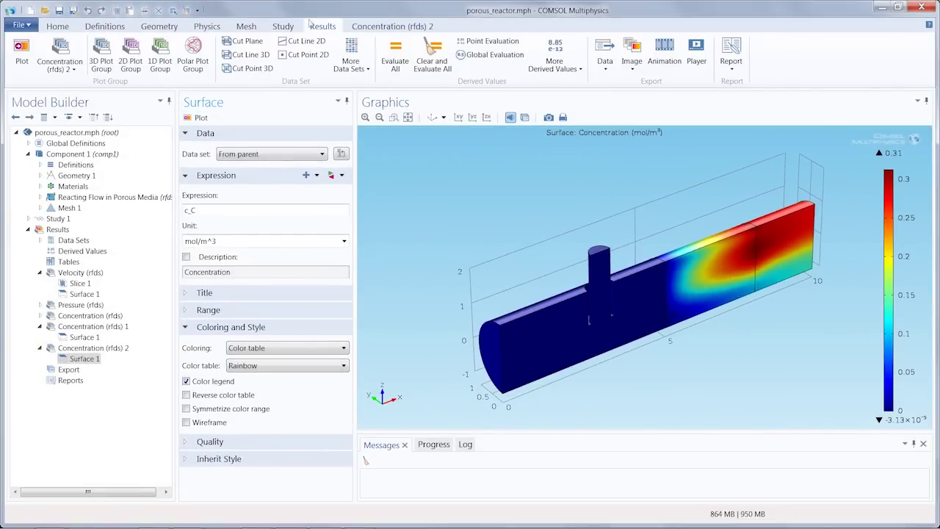
{"action": "left_click", "coordinate": [161, 58]}
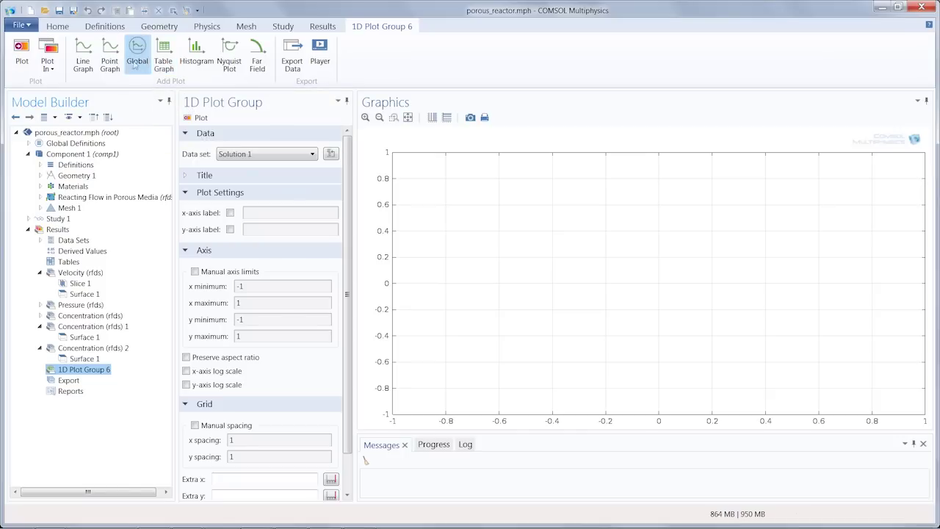
{"action": "left_click", "coordinate": [84, 62]}
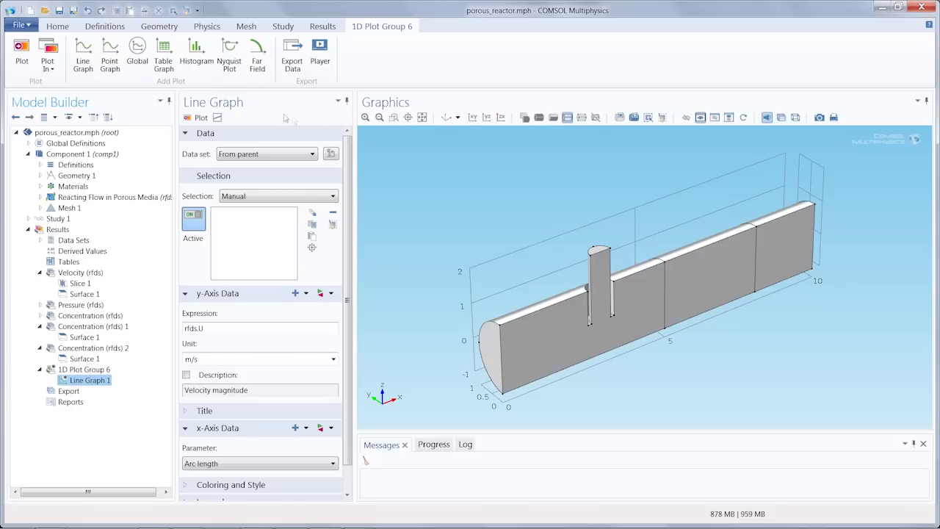
{"action": "left_click", "coordinate": [664, 296]}
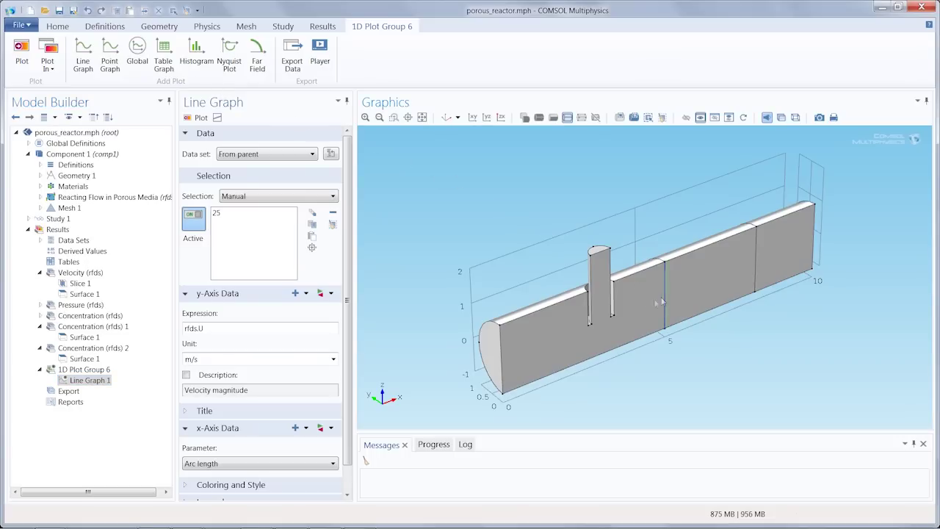
Replace the line graph's y-axis expression with species c_C's Total rate expression (rfds.R_c_C) and plot it
{"action": "left_click", "coordinate": [330, 293]}
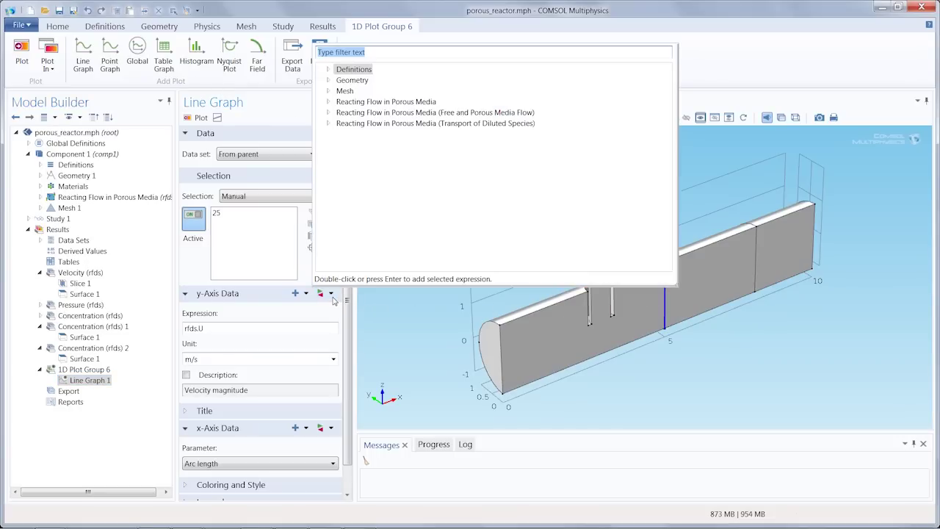
{"action": "type", "text": "Total Ra"}
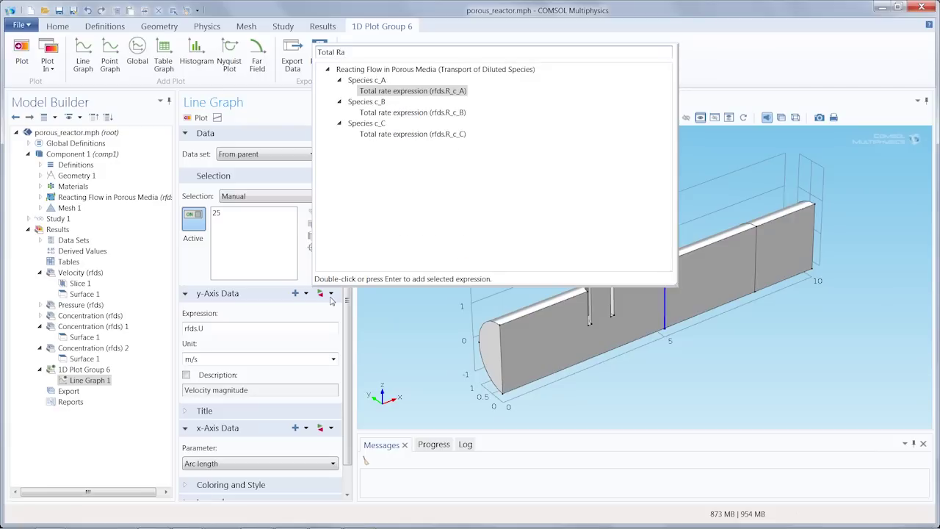
{"action": "left_click", "coordinate": [423, 135]}
{"action": "double_click", "coordinate": [423, 135]}
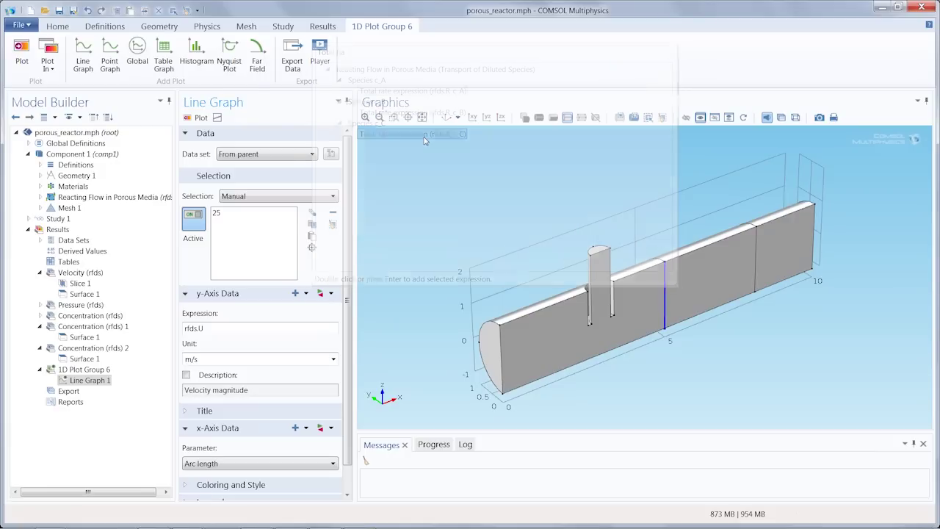
{"action": "left_click", "coordinate": [199, 117]}
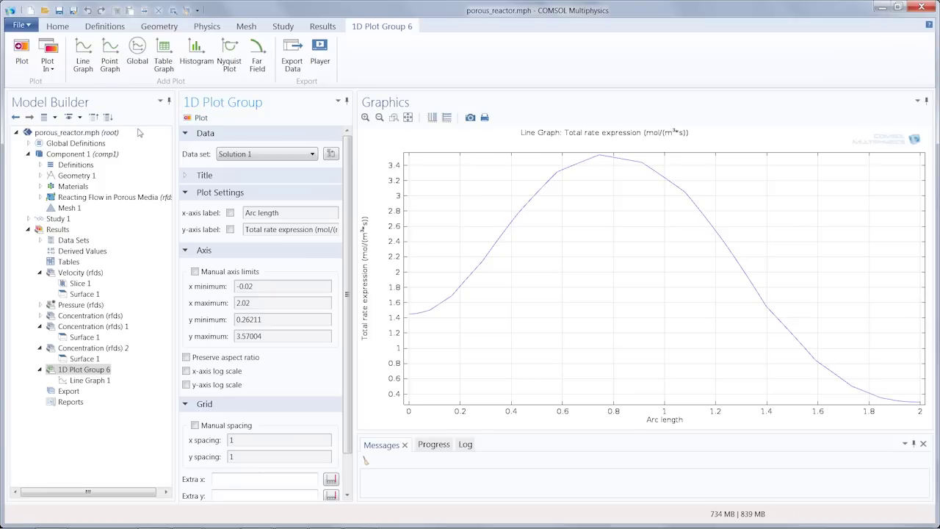
Set the x position of Cylinder 3 and Cylinder 4 in Geometry 1 to 1 mm and build all objects
{"action": "left_click", "coordinate": [41, 176]}
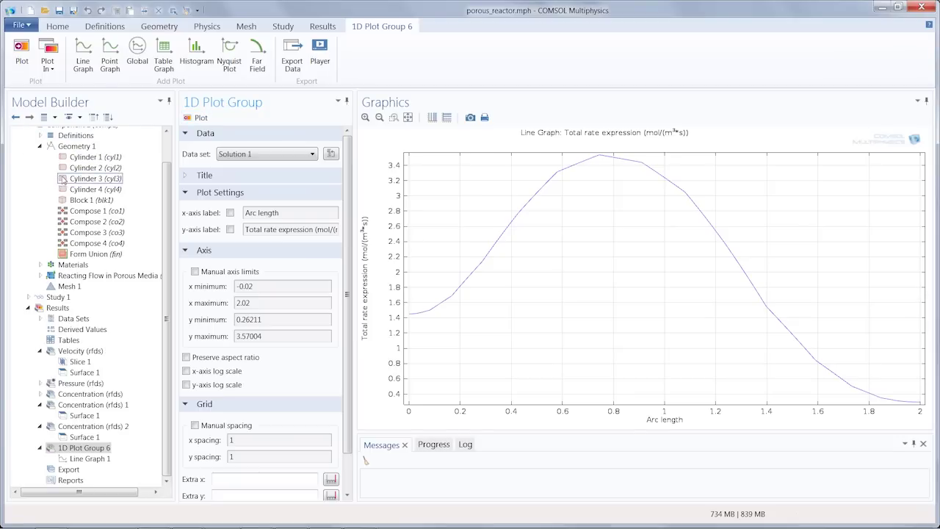
{"action": "left_click", "coordinate": [73, 180]}
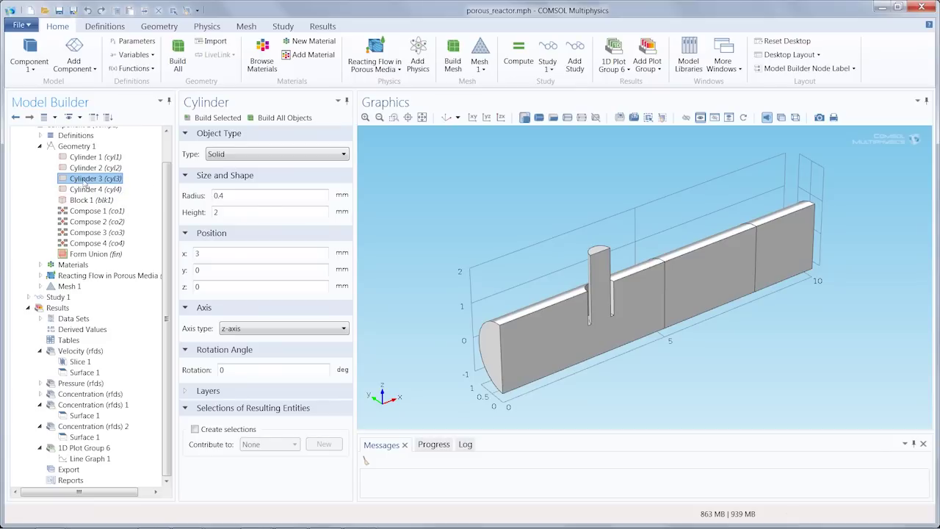
{"action": "left_click", "coordinate": [214, 256]}
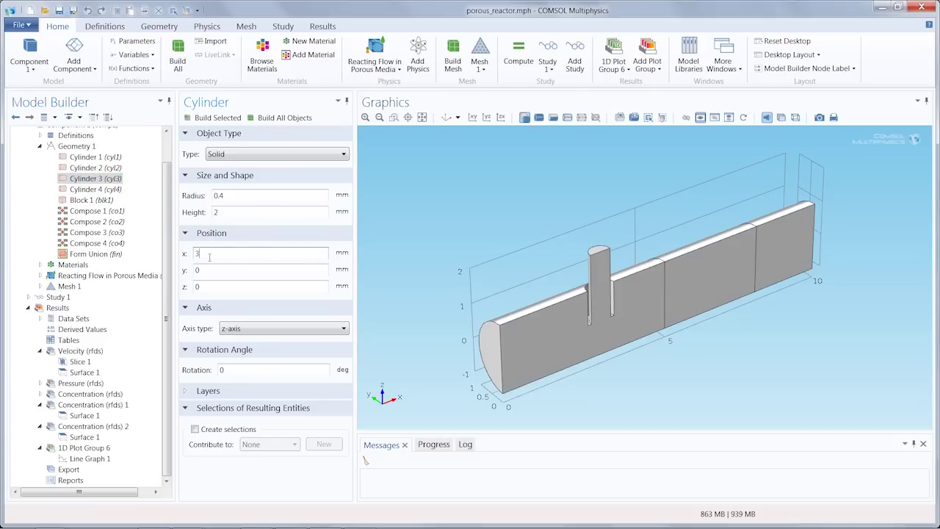
{"action": "left_click", "coordinate": [96, 190]}
{"action": "left_click", "coordinate": [210, 258]}
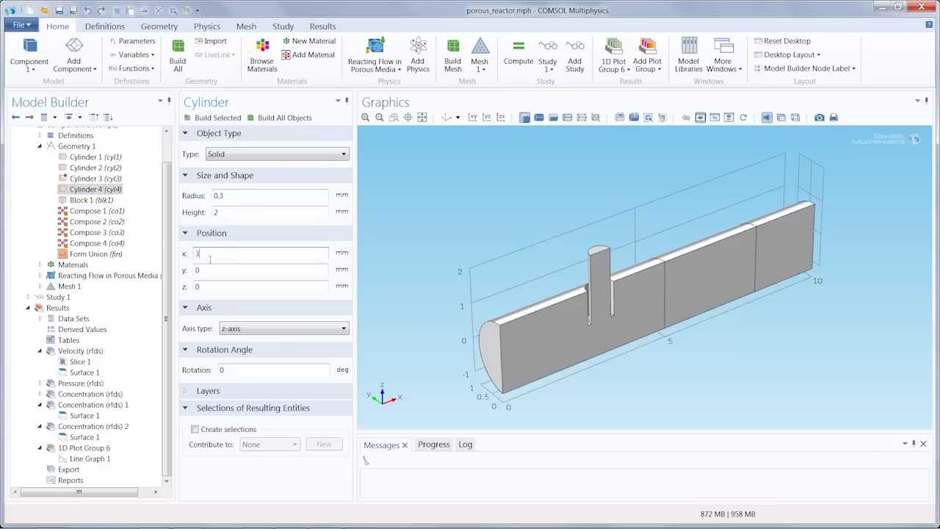
{"action": "type", "text": "1"}
{"action": "left_click", "coordinate": [309, 119]}
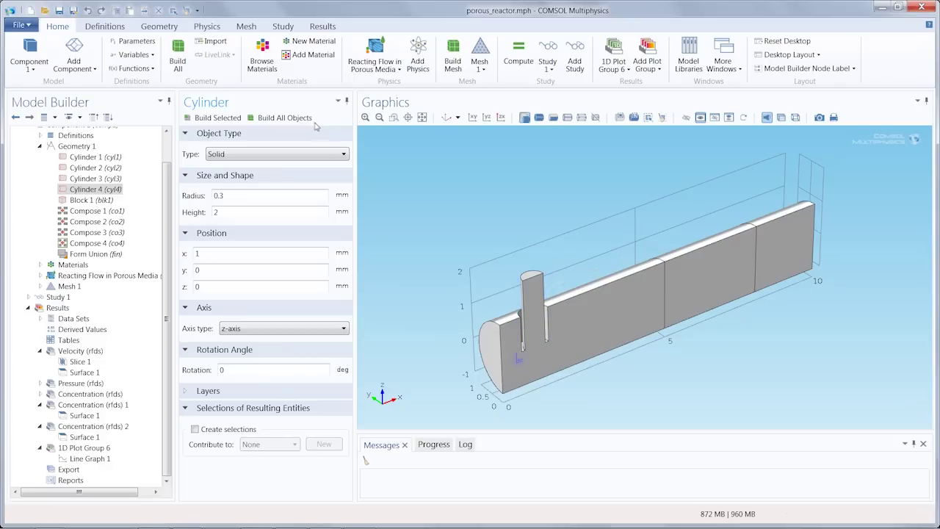
Compute the study for the modified geometry and open 1D Plot Group 6
{"action": "left_click", "coordinate": [517, 61]}
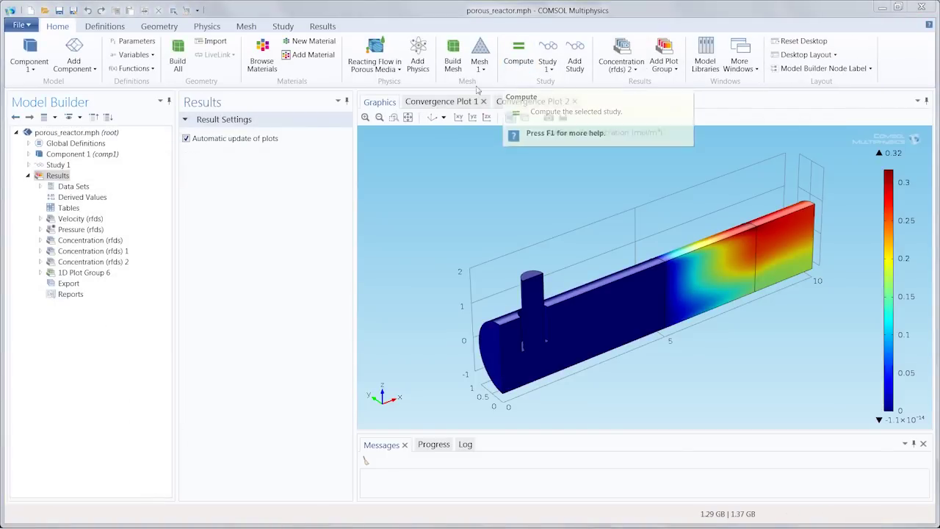
{"action": "left_click", "coordinate": [56, 273]}
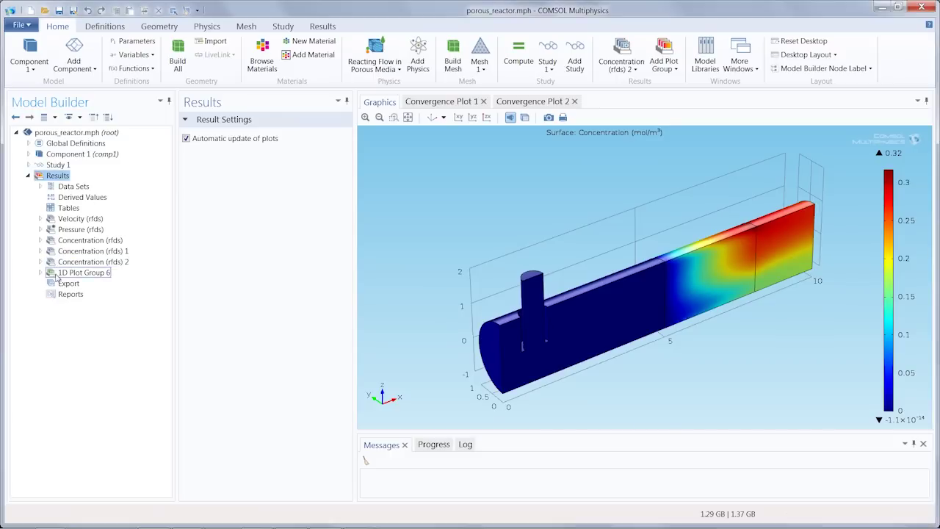